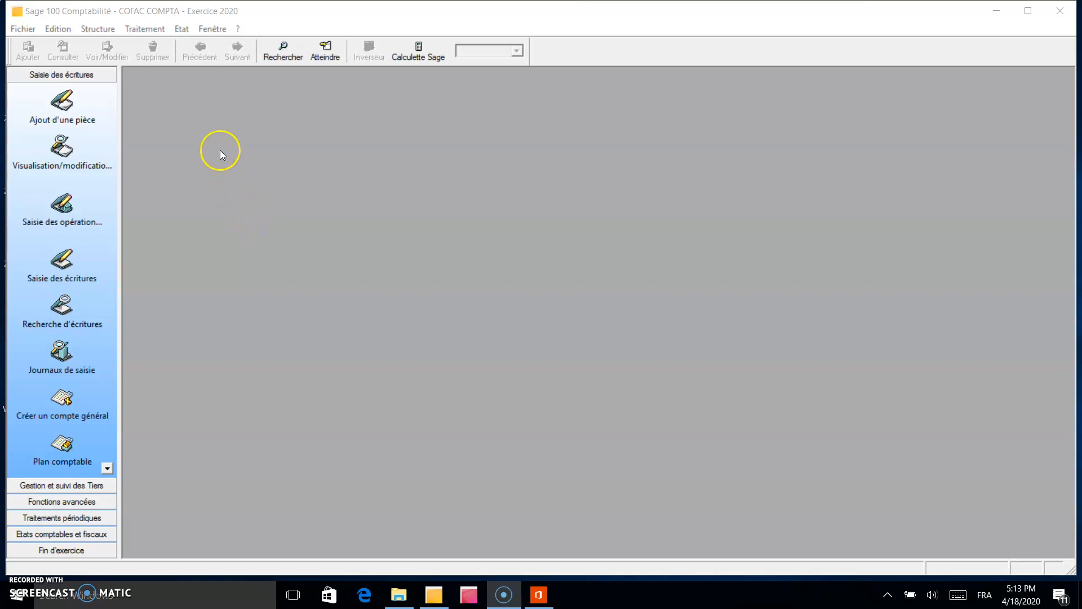
Open the Nature de compte list in the options of the company's settings (A propos de votre société).
click(22, 29)
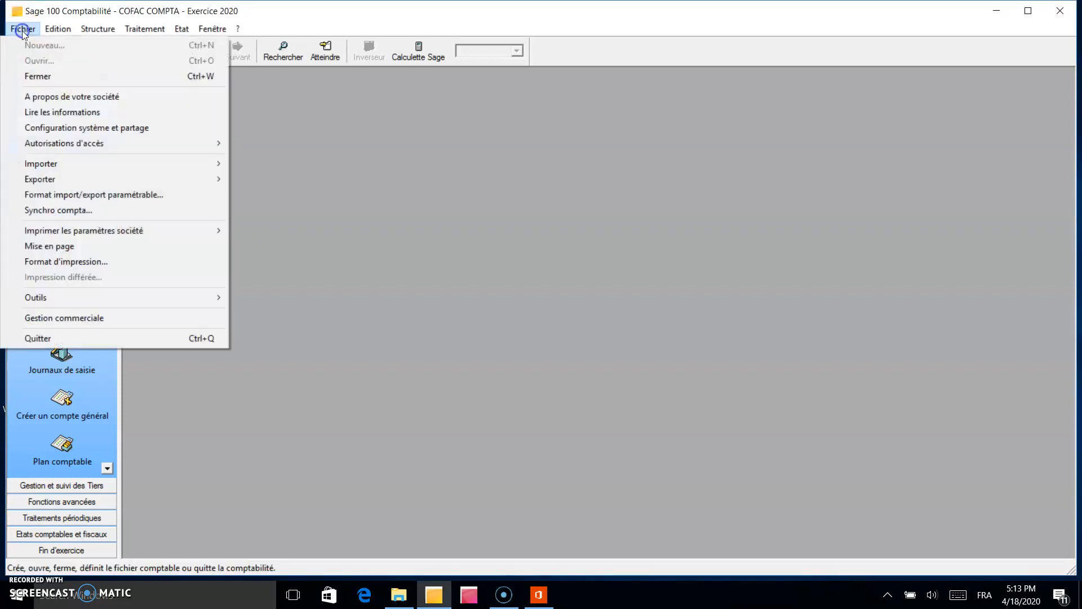
click(49, 98)
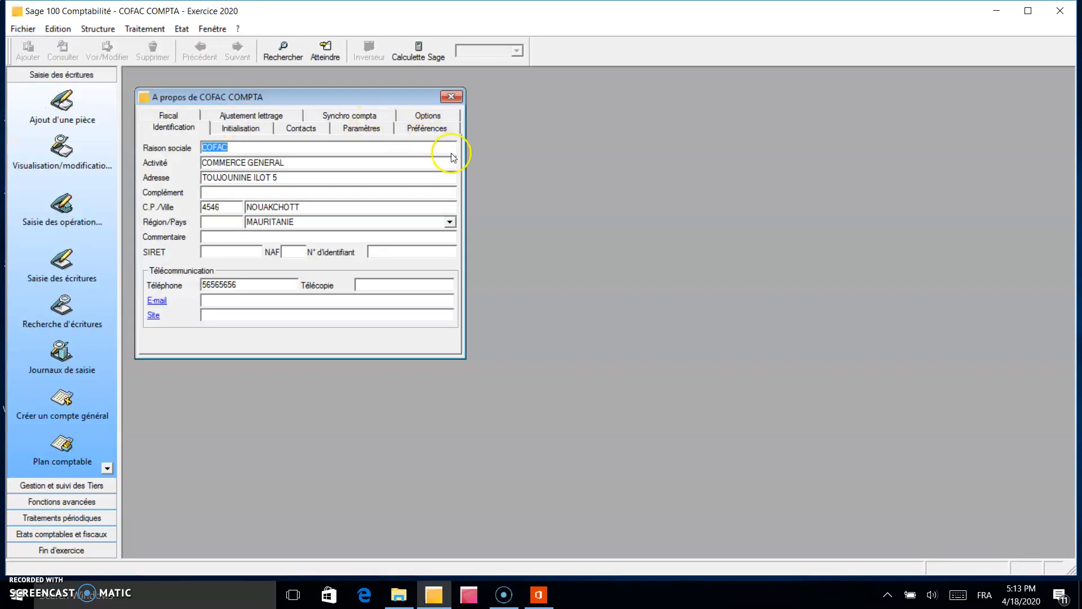
click(423, 111)
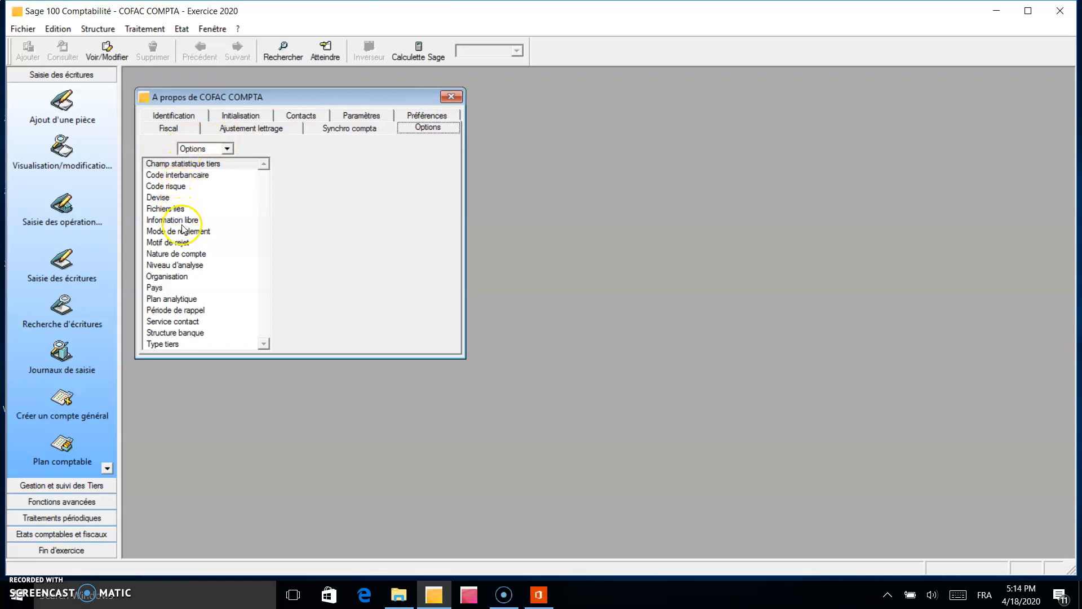
double_click(196, 256)
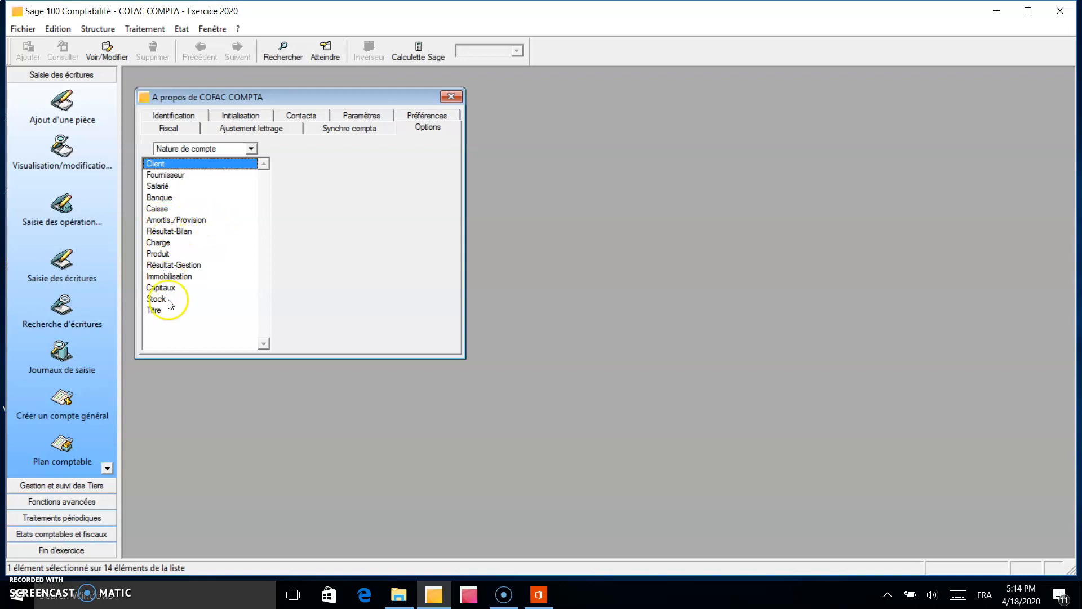
View the account range and default options of the Charge nature, and return to the Nature de compte list.
double_click(158, 243)
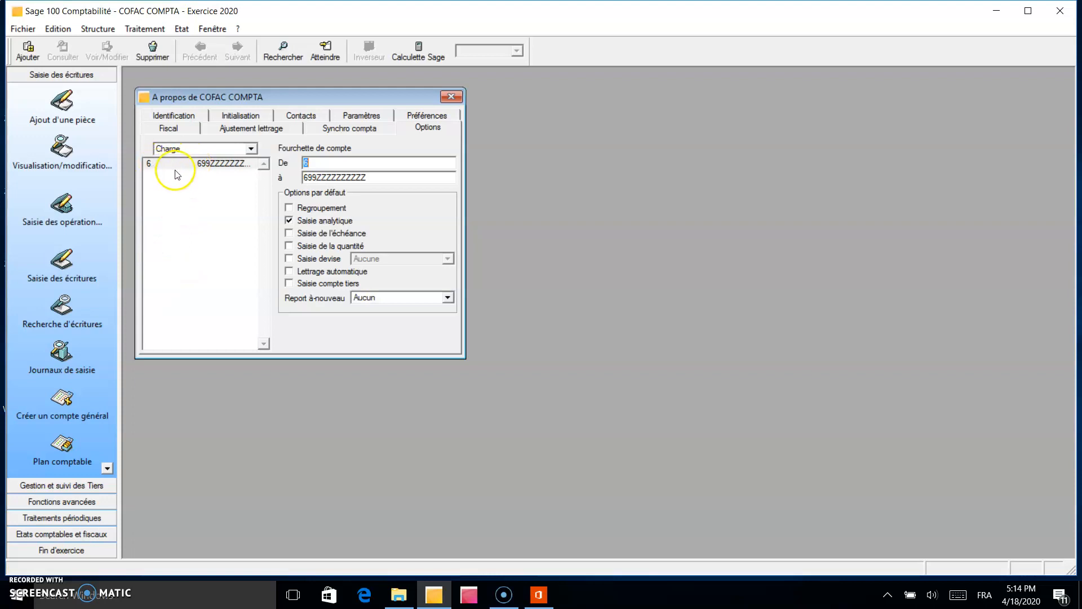
click(197, 148)
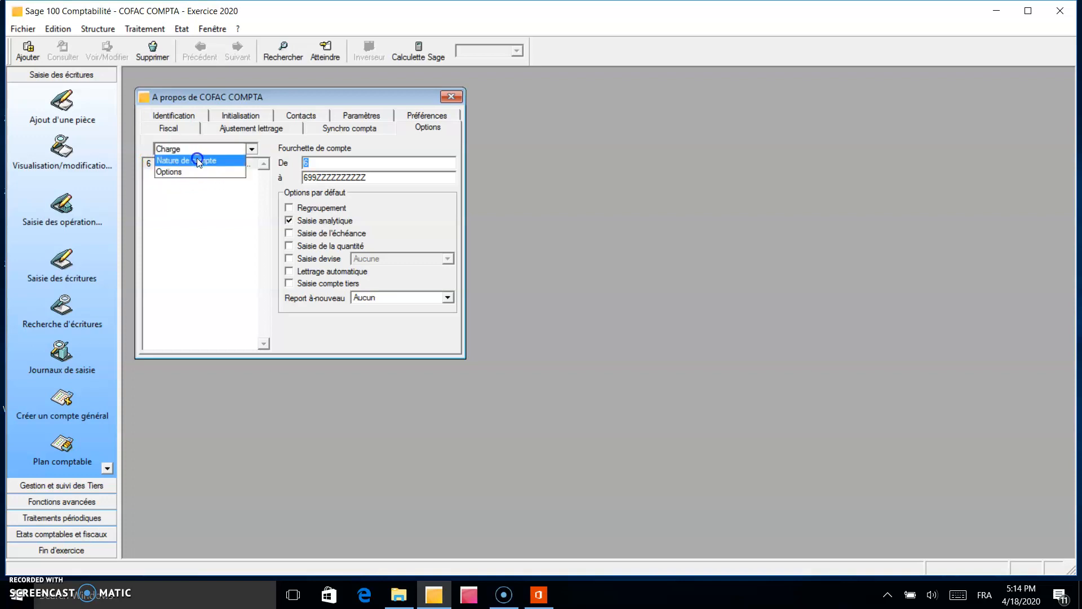
click(197, 159)
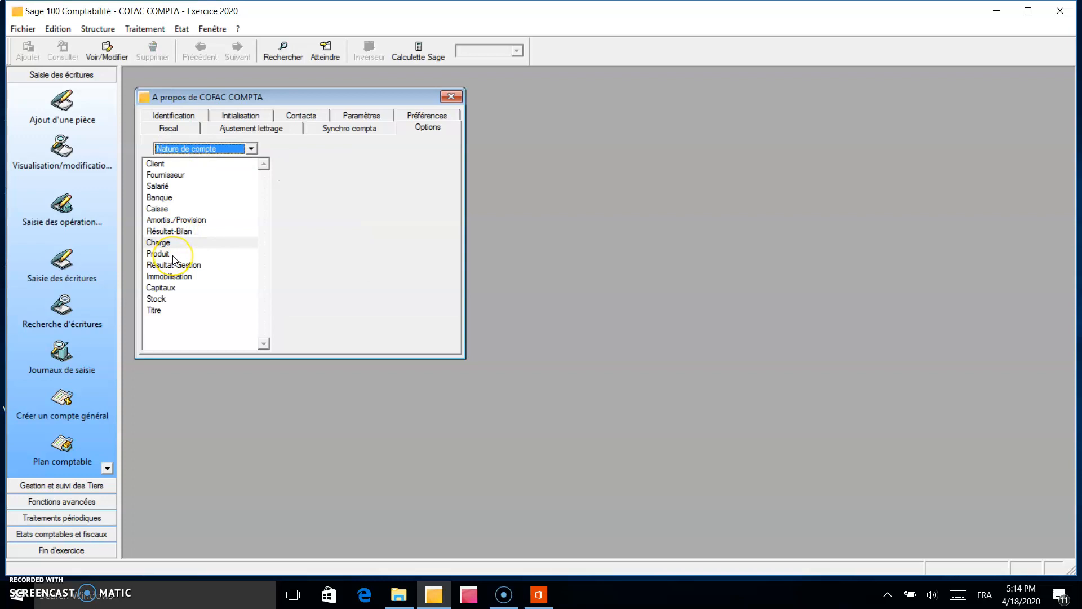
Delete the existing account ranges 4191, 413 and 411 from the Client account nature.
click(160, 164)
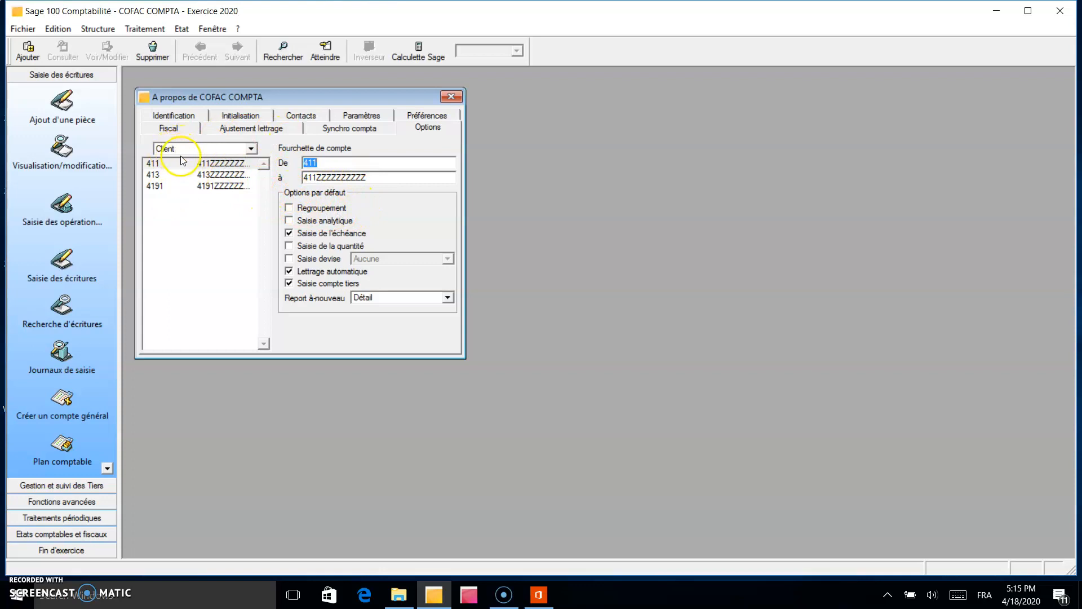
right_click(201, 186)
click(191, 184)
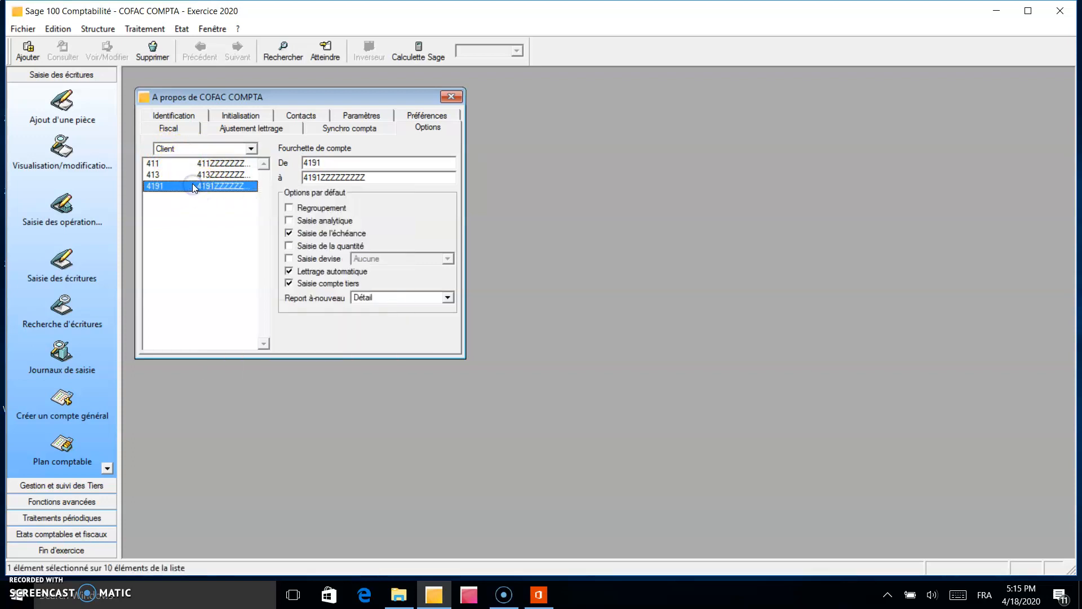
right_click(192, 185)
click(231, 224)
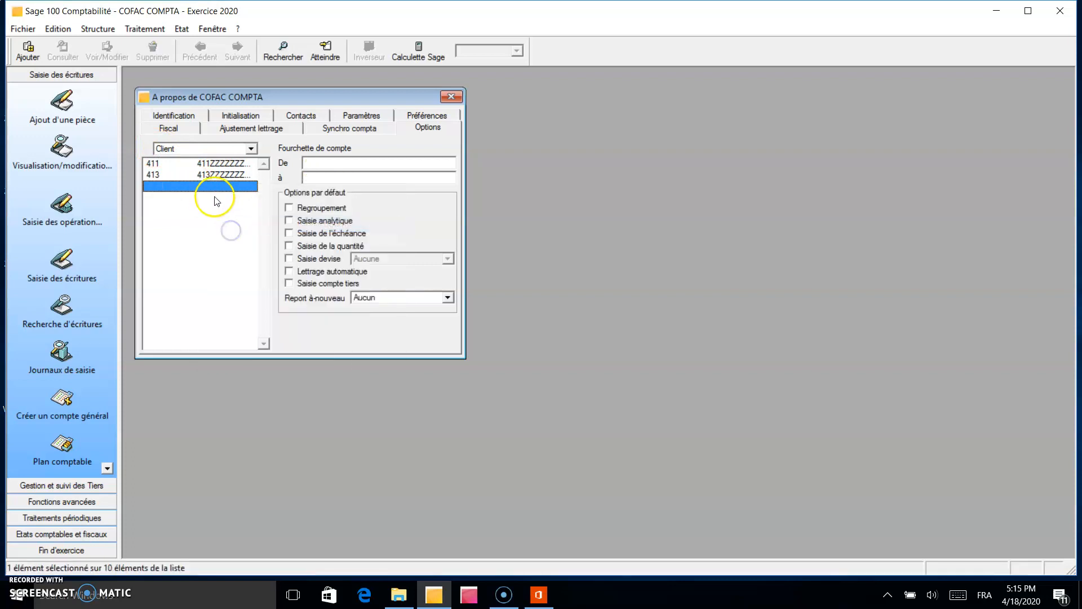
click(211, 175)
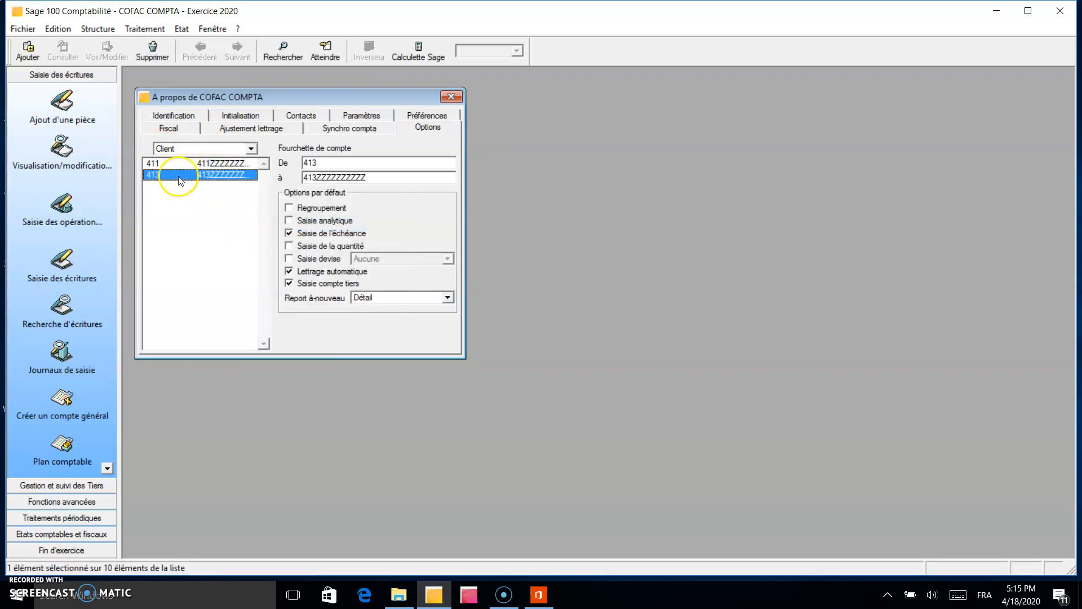
right_click(227, 176)
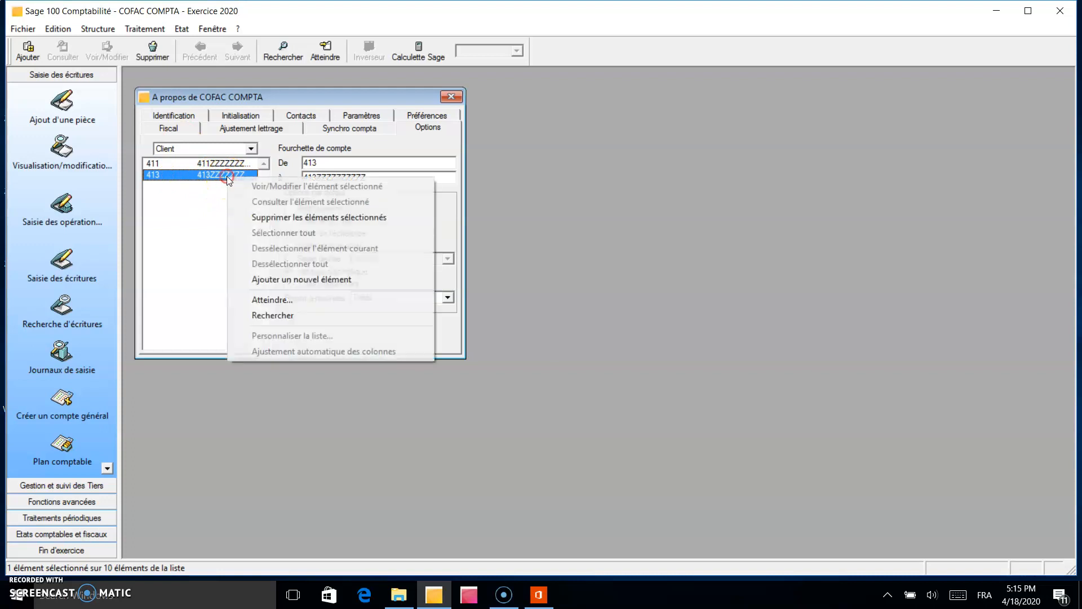
click(257, 217)
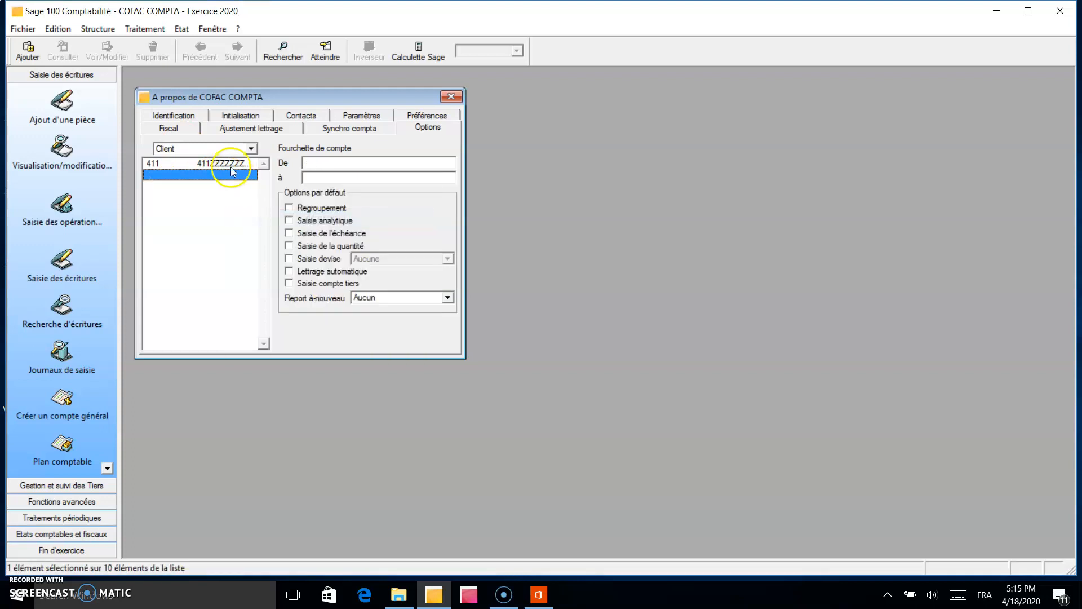
click(231, 165)
right_click(231, 165)
click(257, 208)
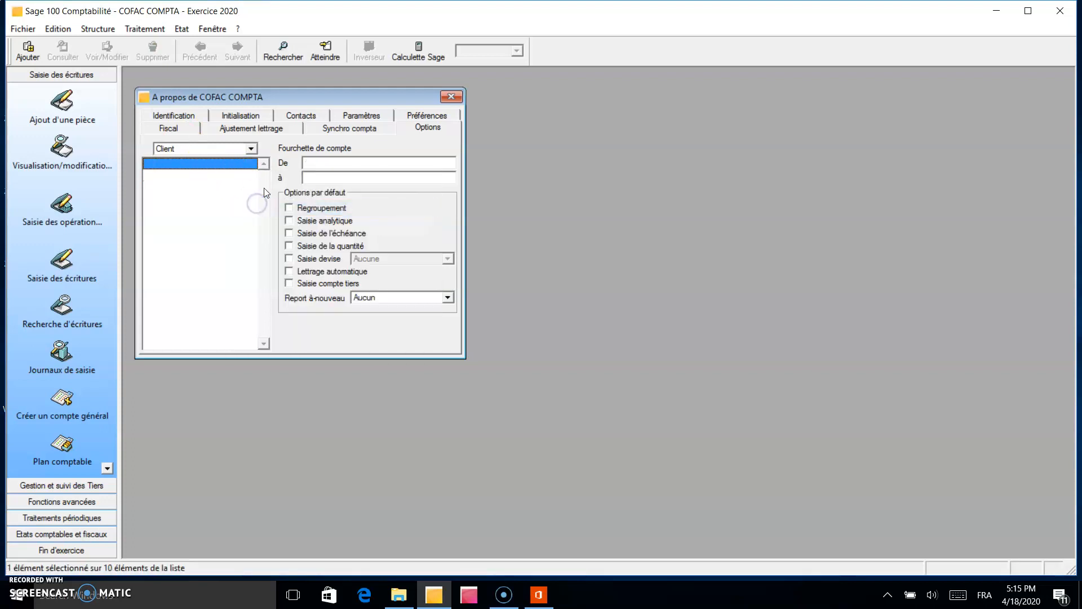
Add a Client account range from 410 to 419ZZZZZZZZZZ with Saisie compte tiers enabled, and return to the Nature de compte list.
click(314, 161)
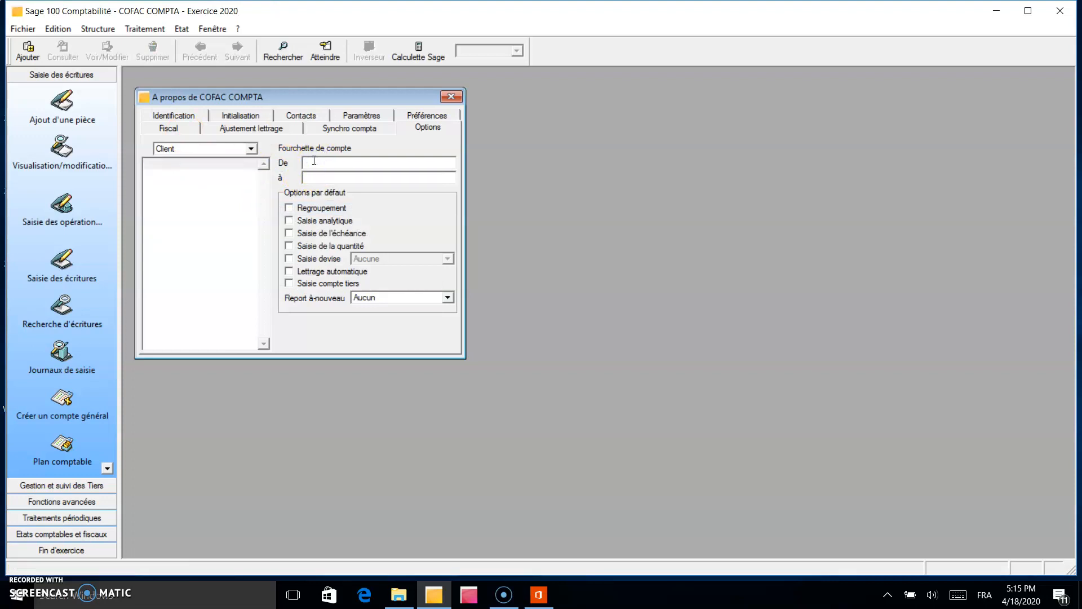
text(410)
click(319, 180)
text(419)
text(ZZZZZZZZZZ)
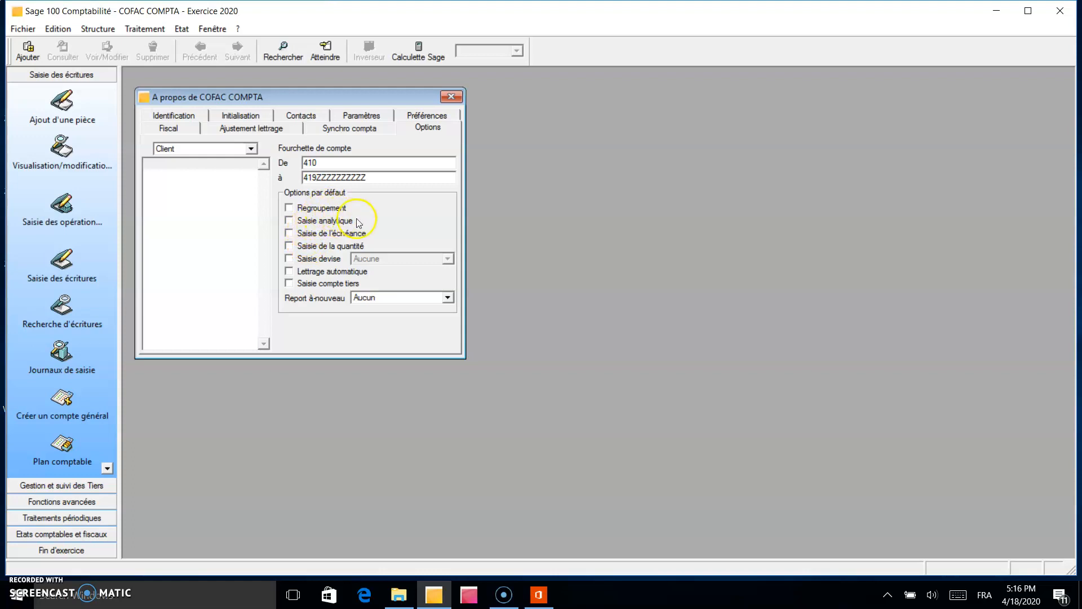
click(288, 284)
click(298, 261)
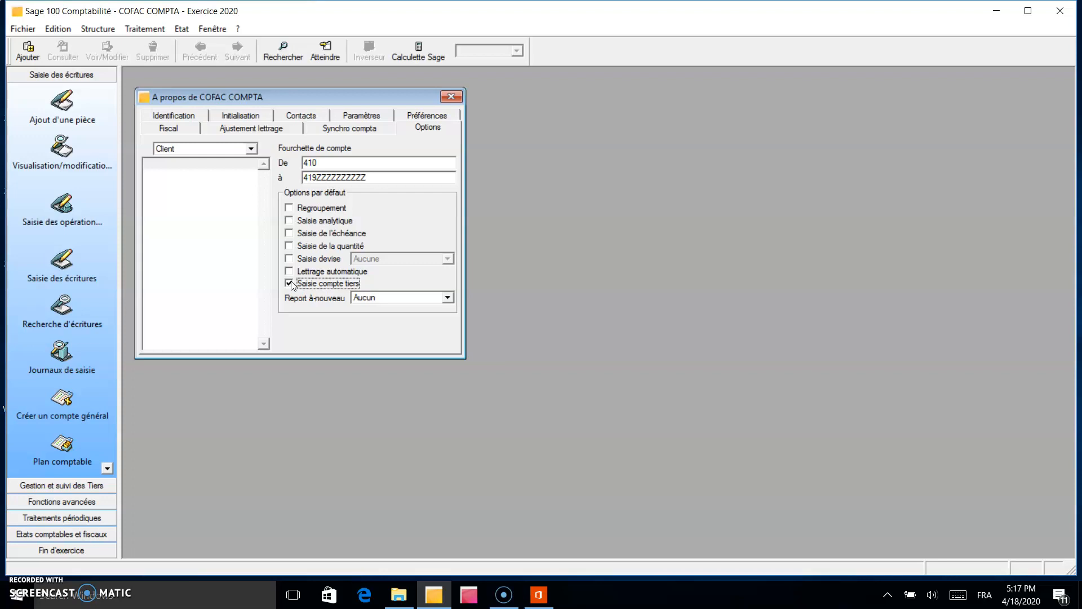
key(Return)
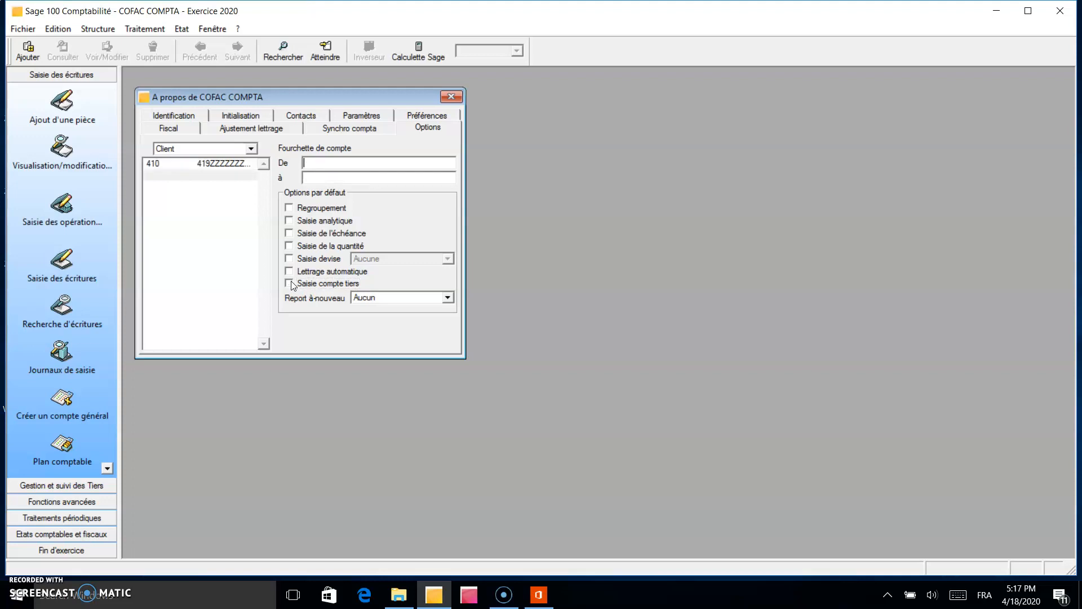
click(220, 149)
click(217, 161)
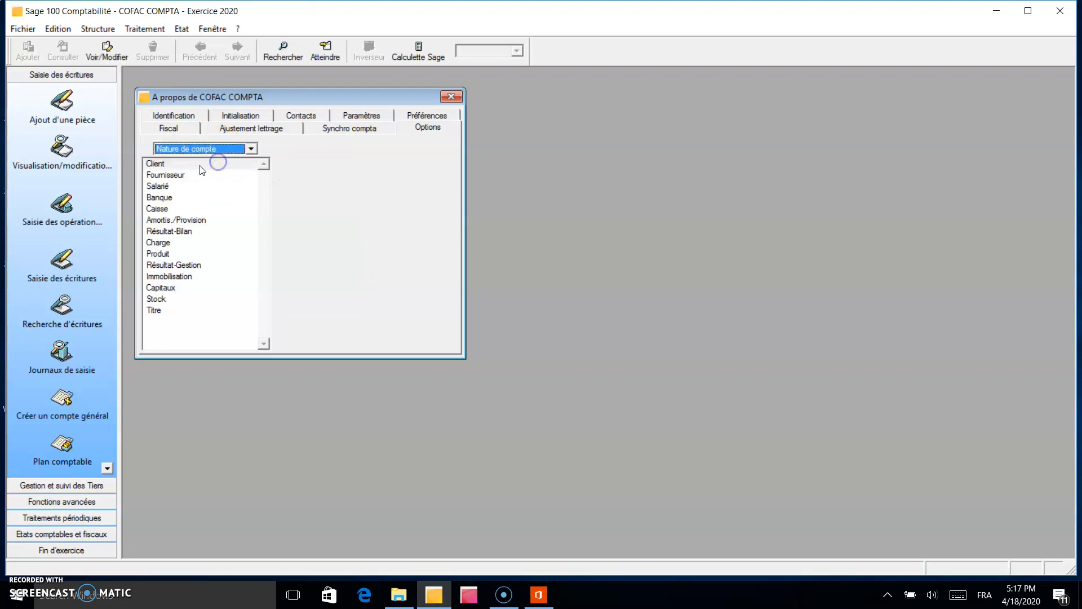
Delete the existing account ranges 4091, 404, 403 and 401 from the Fournisseur account nature.
double_click(161, 174)
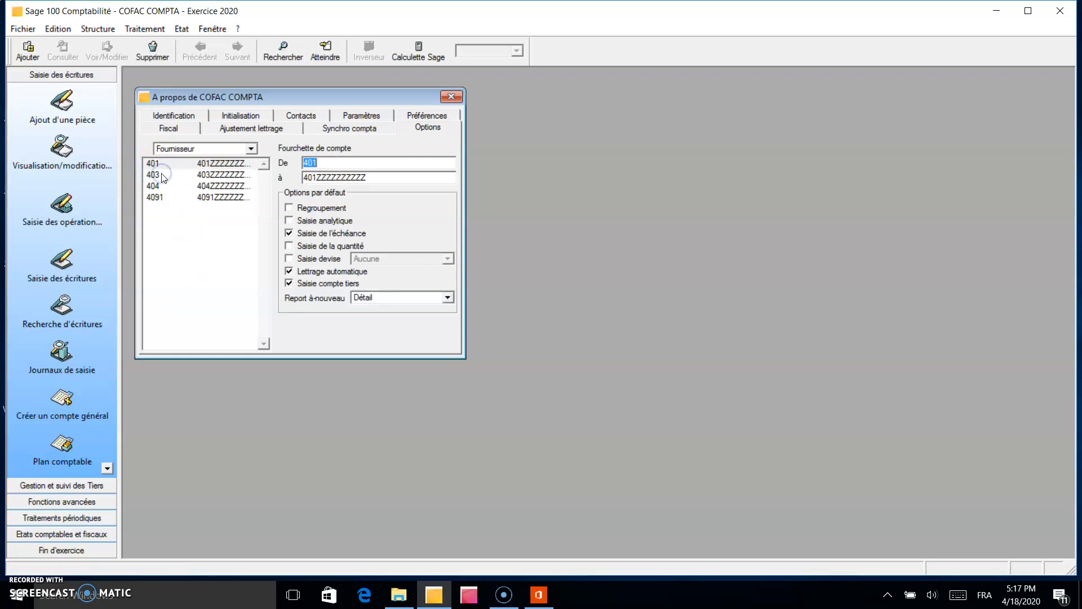
click(187, 198)
right_click(187, 197)
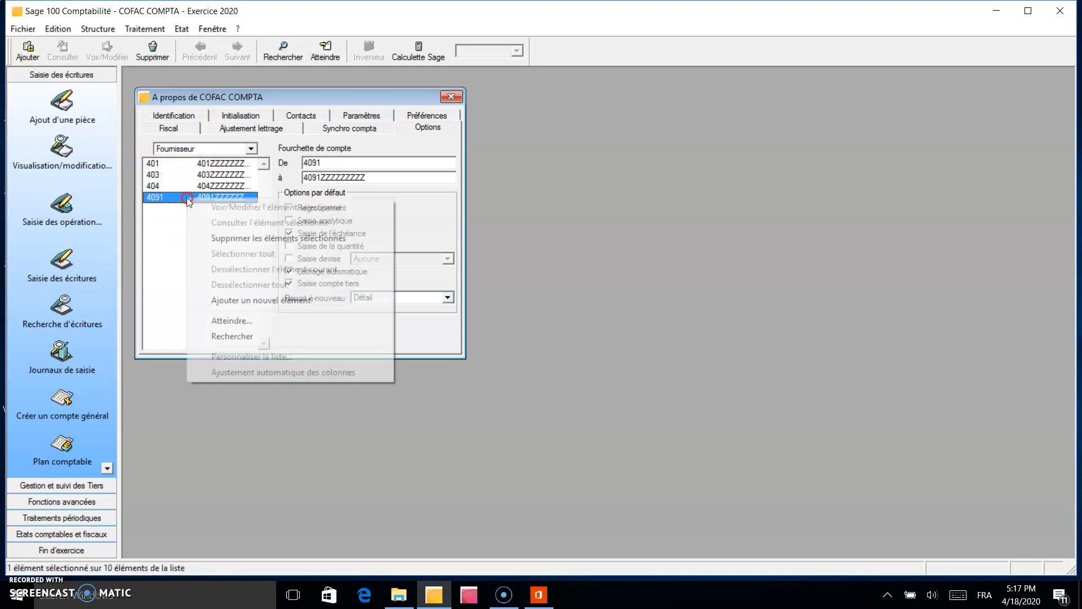
click(207, 237)
click(203, 181)
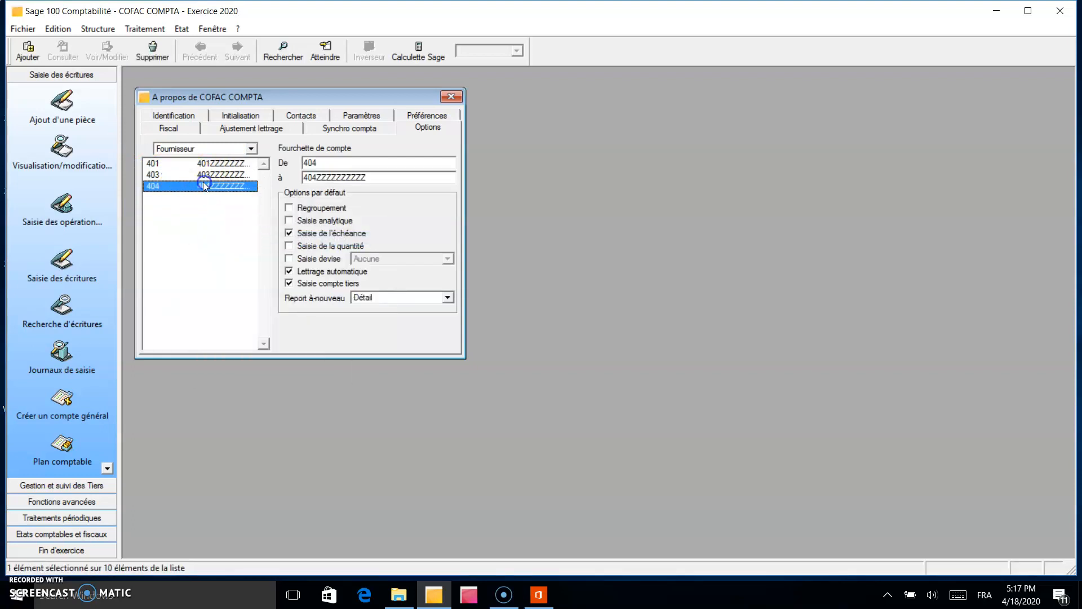
right_click(203, 182)
click(231, 224)
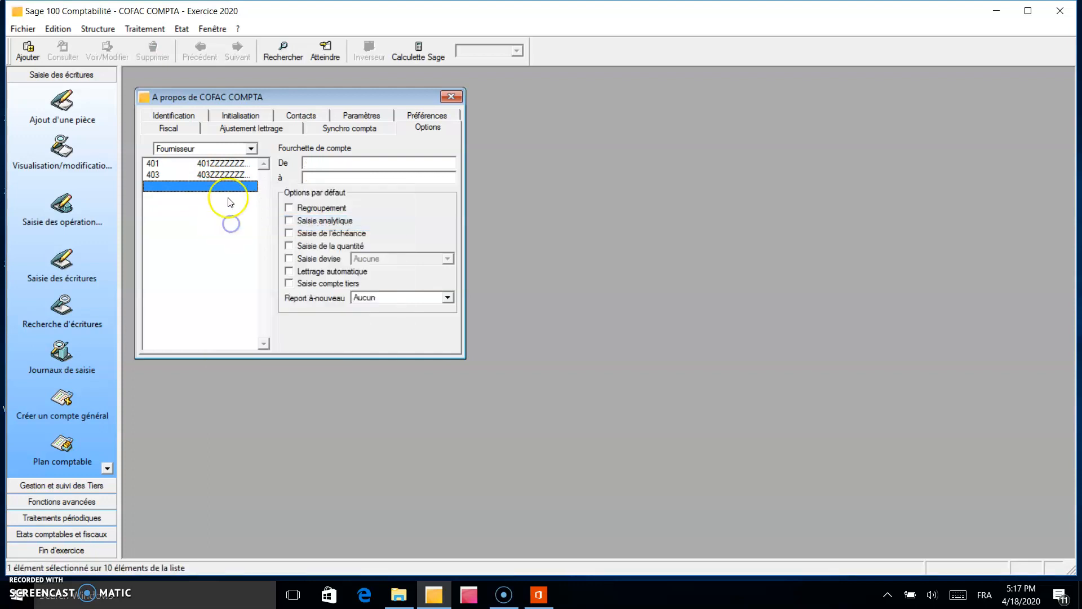
click(222, 174)
right_click(225, 176)
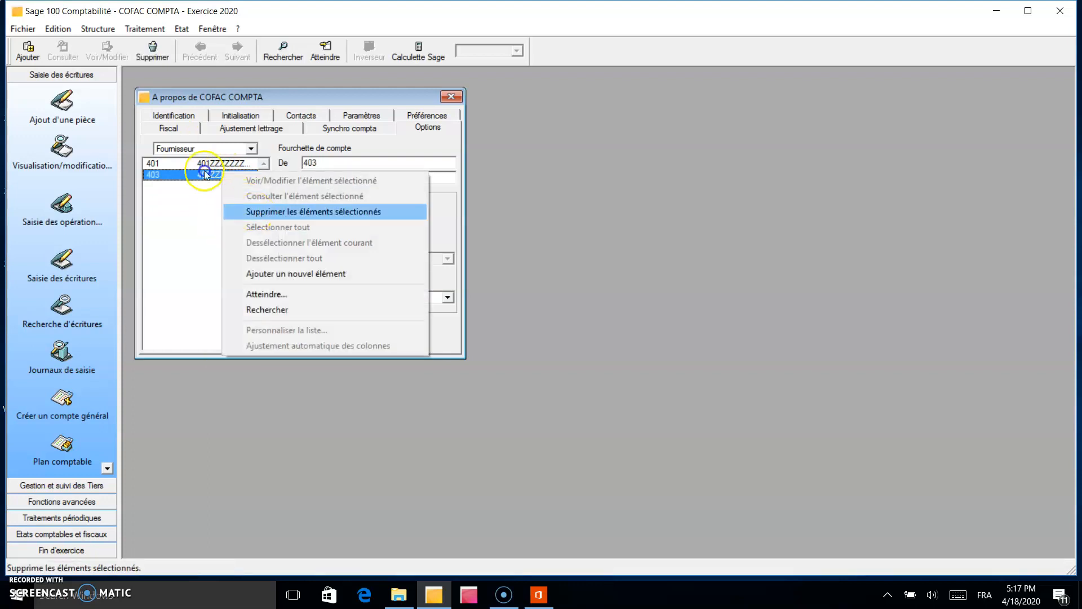
click(255, 212)
click(231, 163)
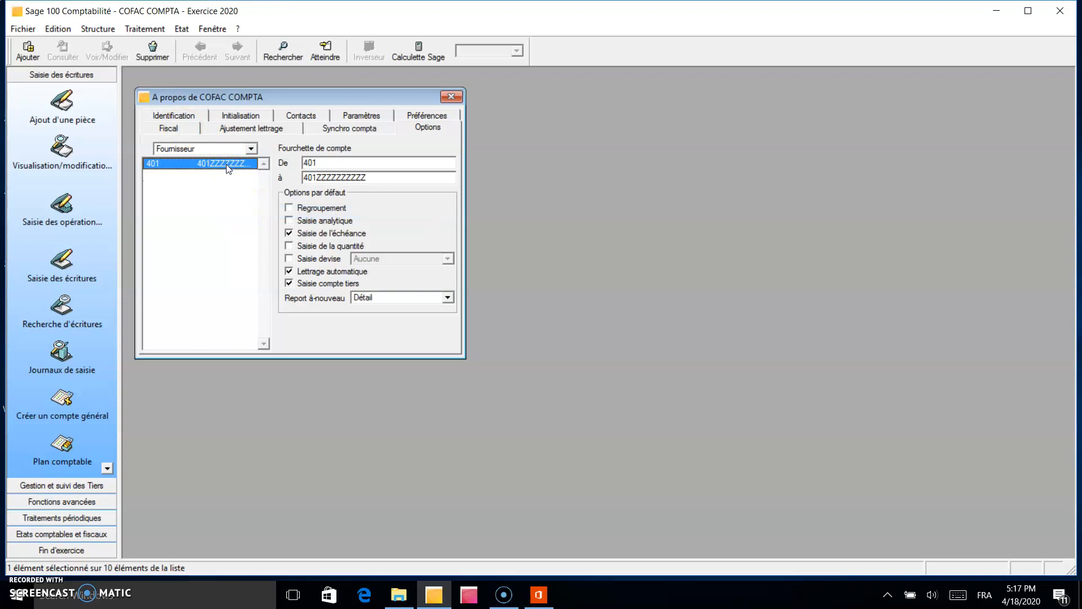
right_click(225, 164)
click(246, 206)
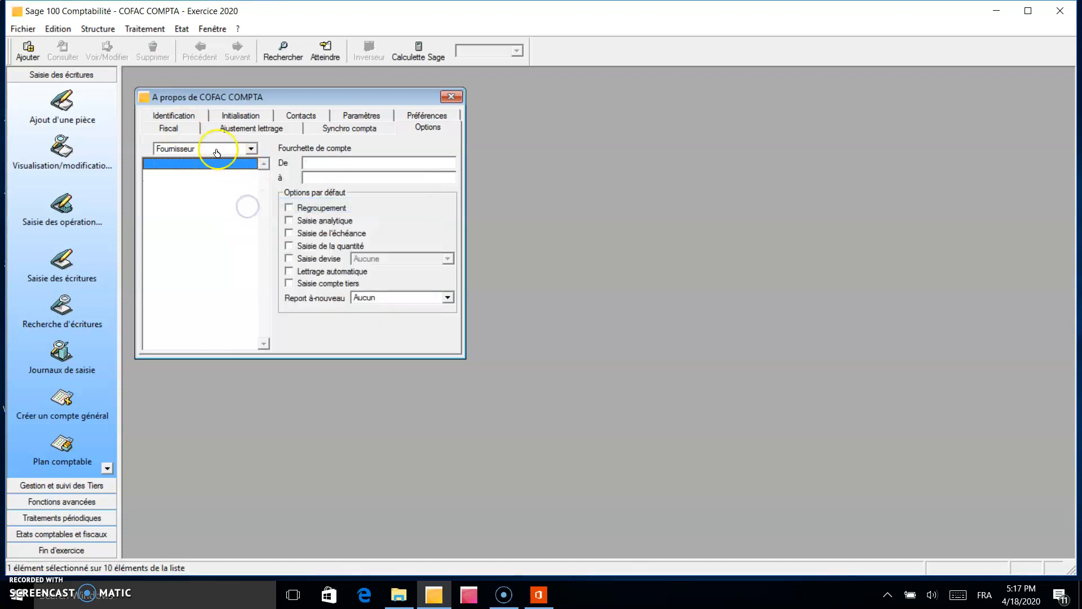
Add a Fournisseur account range from 400 to 409ZZZZZZZZZZ with Saisie compte tiers enabled, and return to the Nature de compte list.
click(314, 164)
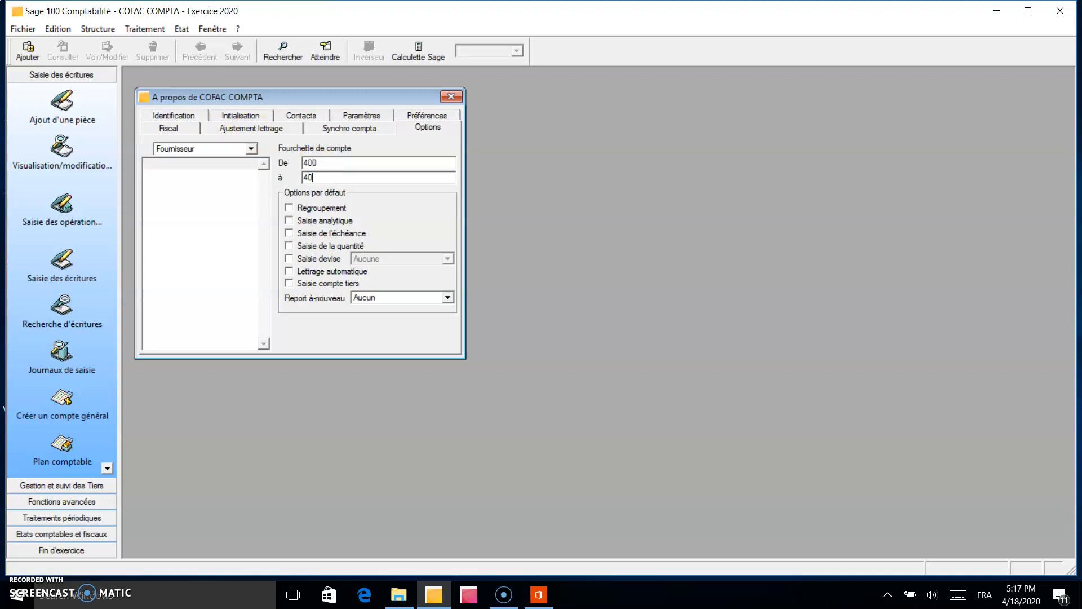
text(409ZZZZZZZZZZ)
click(289, 284)
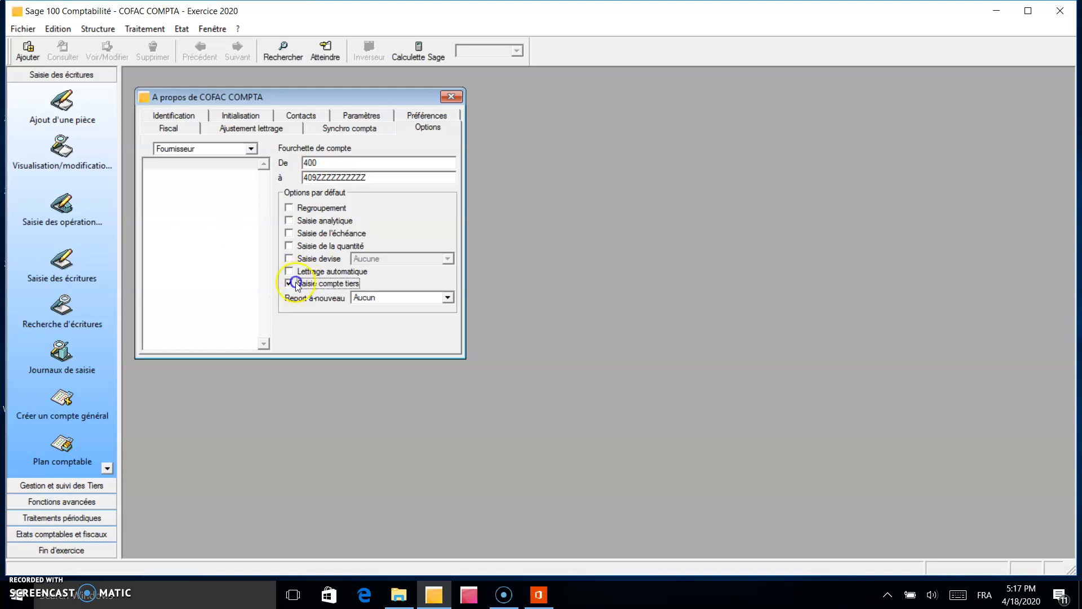
key(Return)
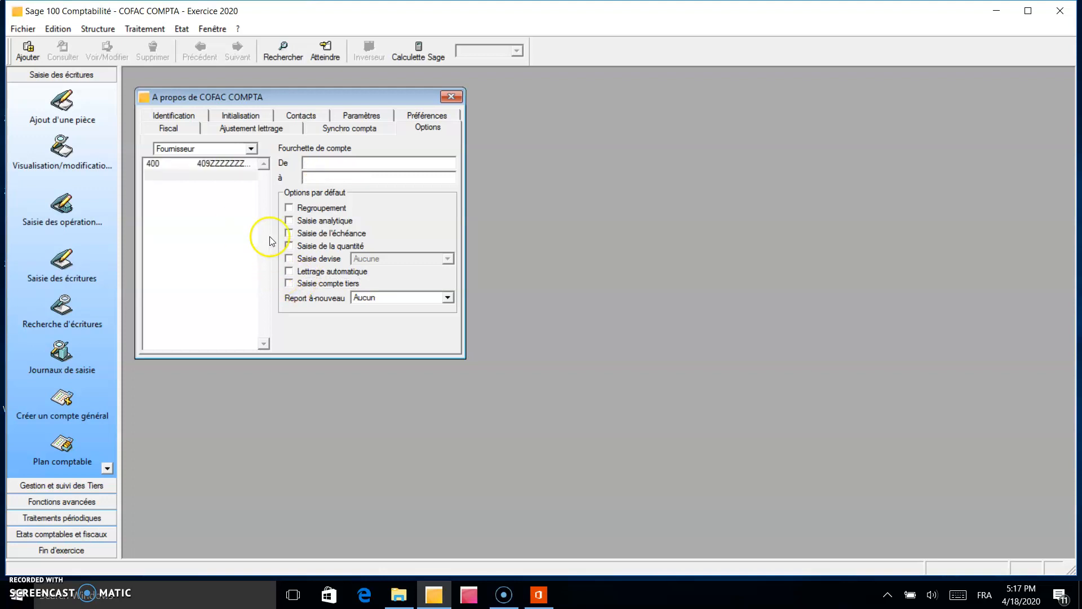
click(241, 152)
click(239, 161)
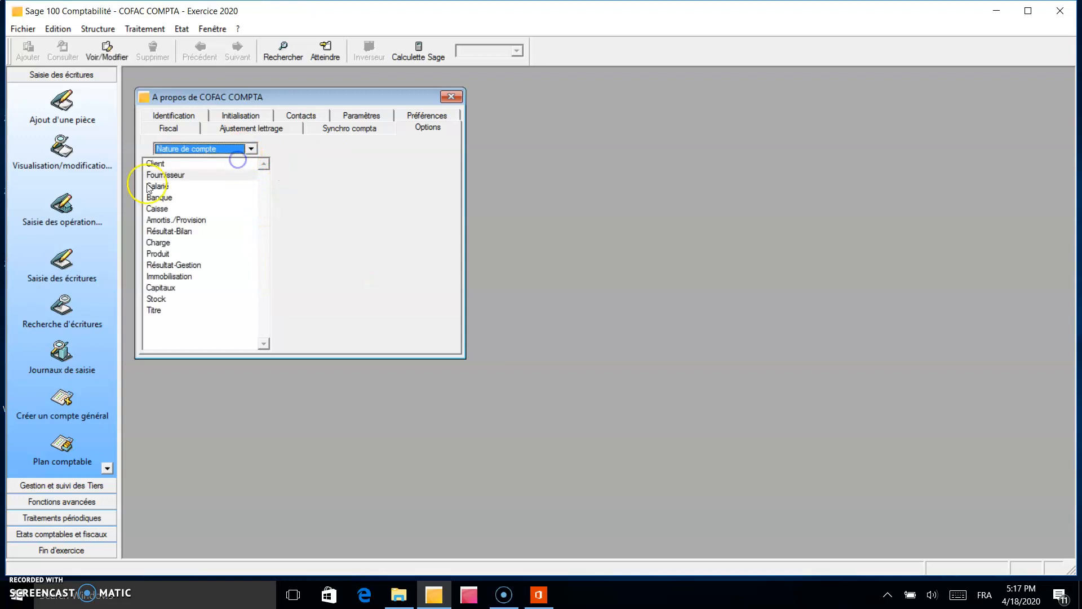
Delete the existing account range 421 from the Salarié account nature.
click(159, 186)
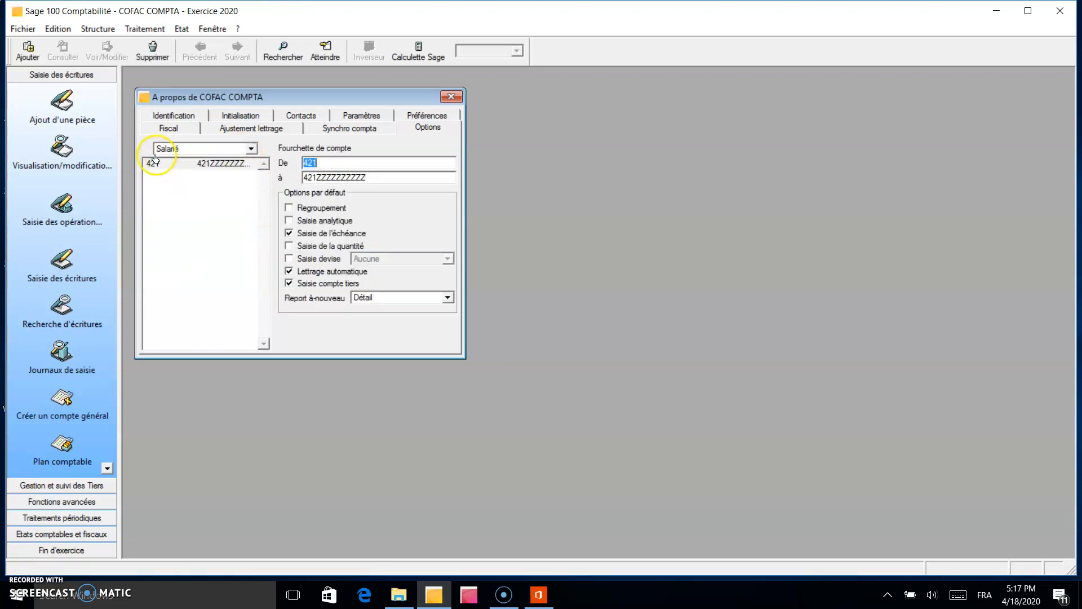
click(218, 164)
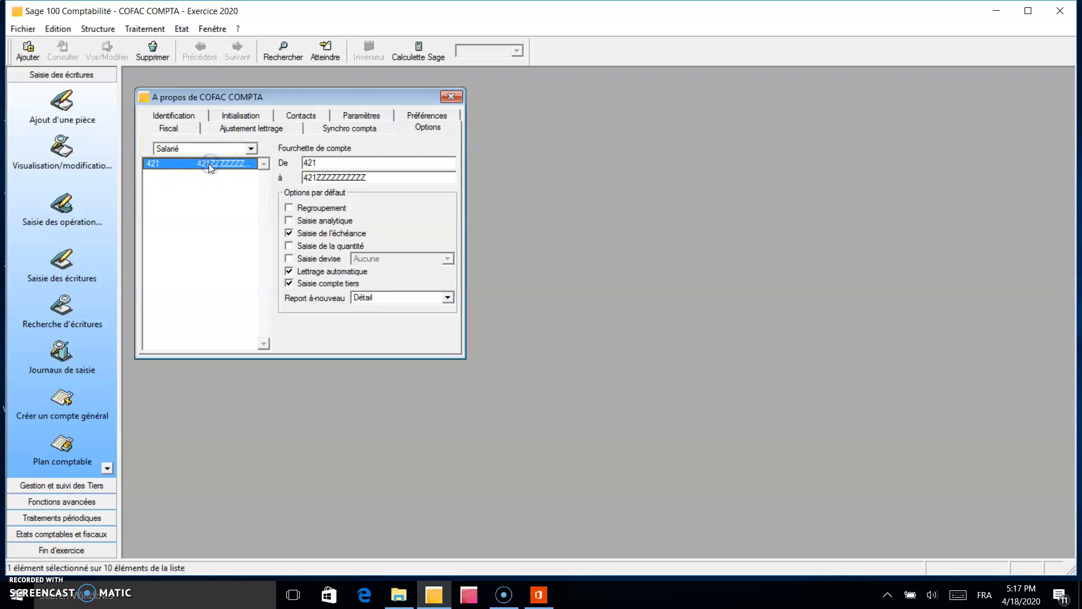
right_click(210, 164)
click(225, 211)
Add a Salarié account range from 420 to 429ZZZZZZZZZ with Saisie compte tiers enabled, and return to the Nature de compte list.
click(325, 167)
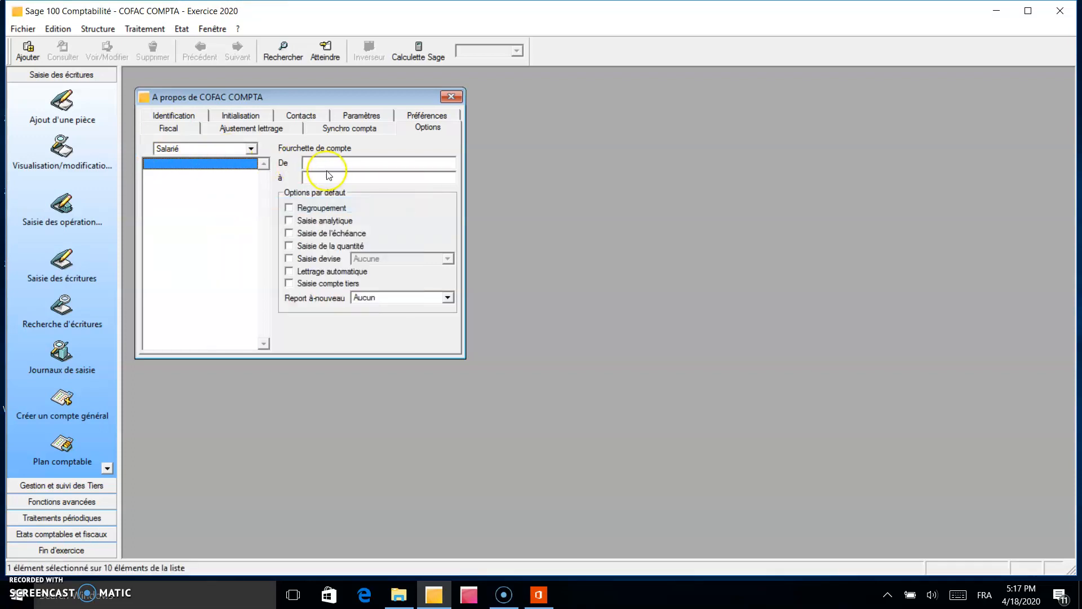
text(420)
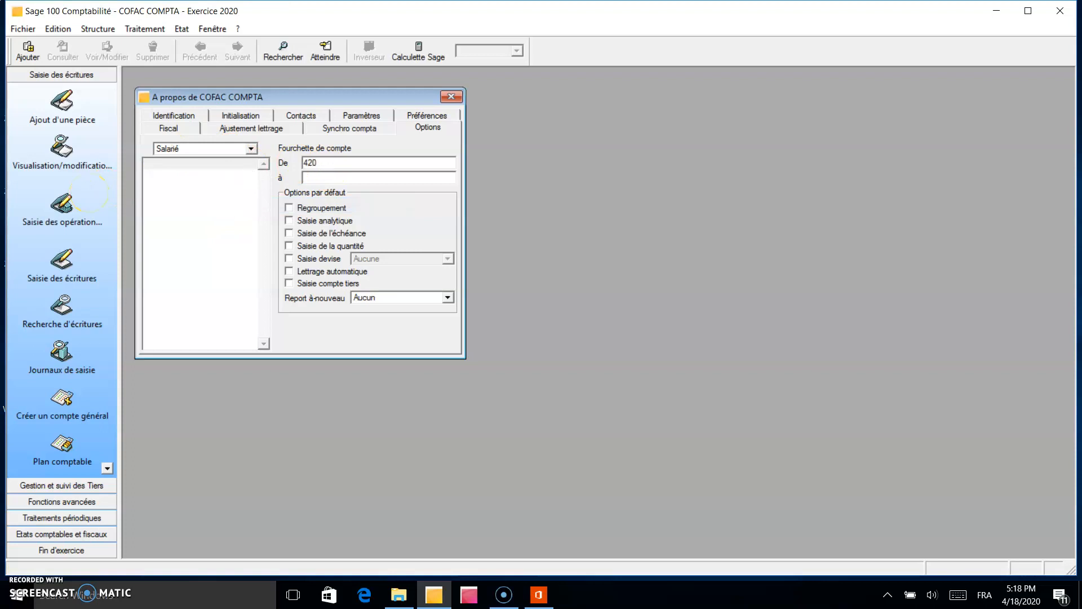
text(429ZZZZZZZZZ)
click(293, 284)
key(Return)
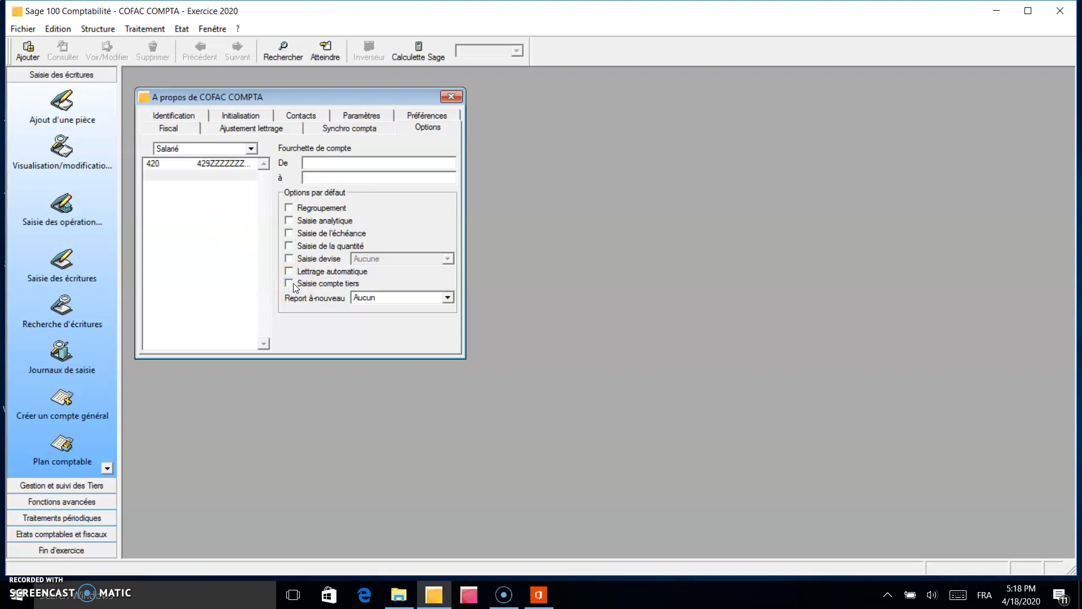
click(174, 148)
click(180, 169)
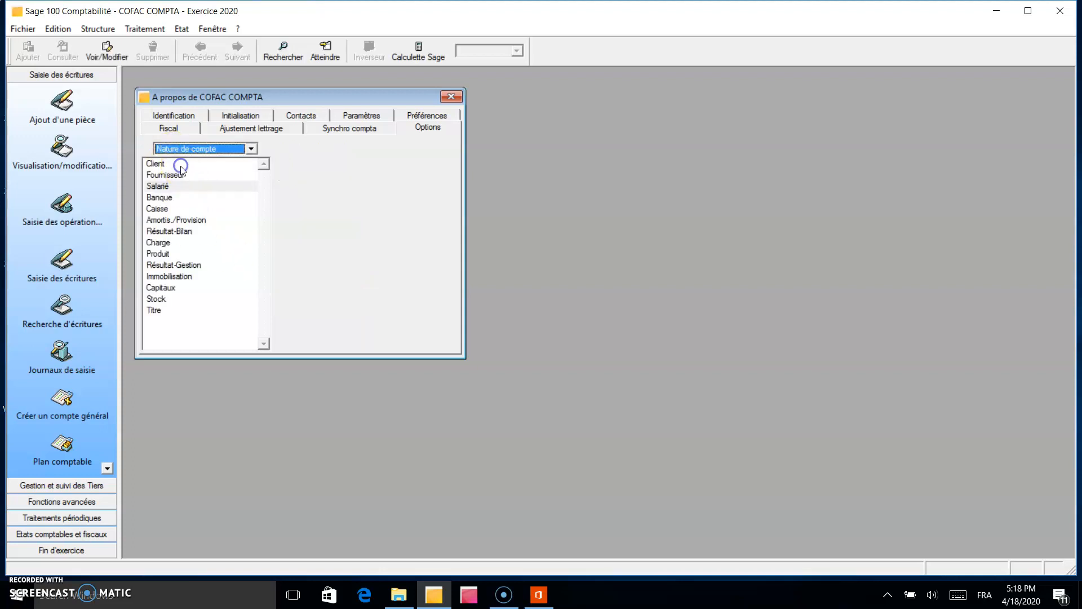
Delete the existing account range starting at 51 from the Banque account nature.
click(168, 198)
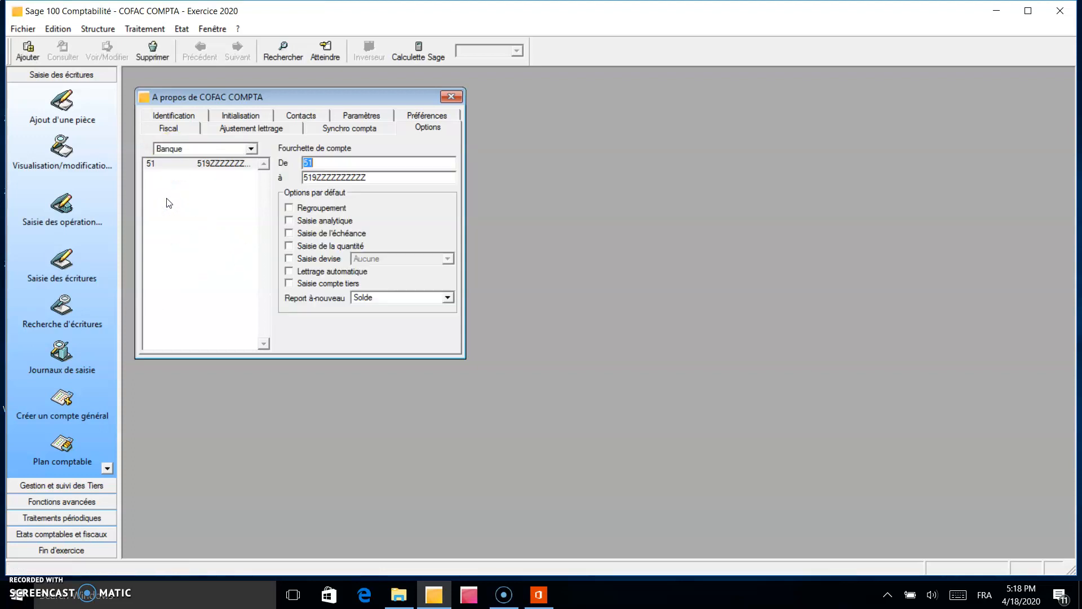
right_click(237, 165)
click(278, 201)
Add a Banque account range from 550 to 559ZZZZZZZZZZ and return to the Nature de compte list.
click(312, 165)
text(50)
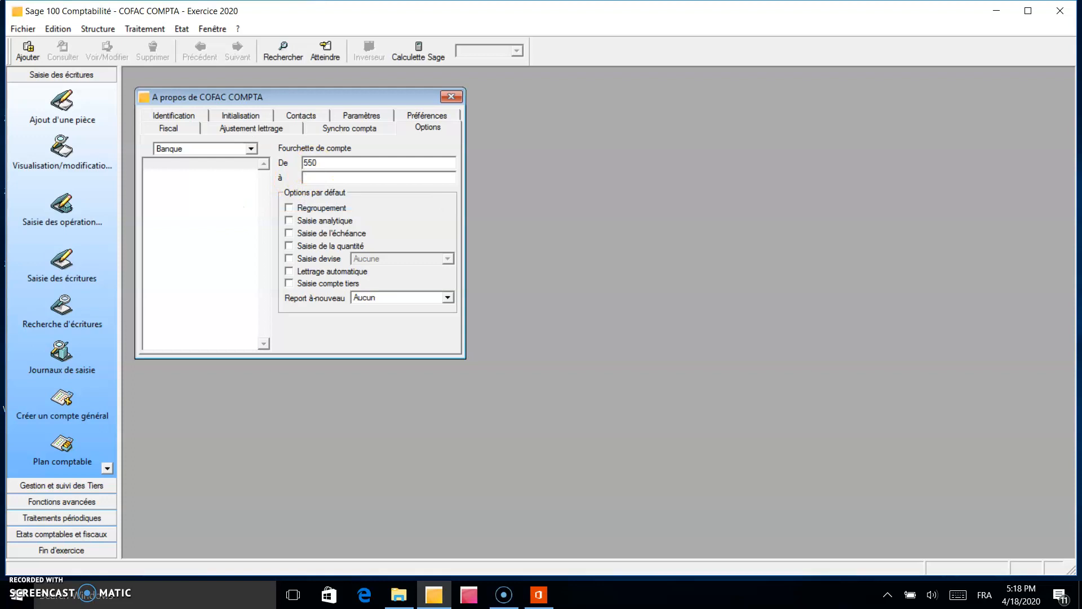
key(Tab)
text(559ZZZZZZZZZZ)
key(Return)
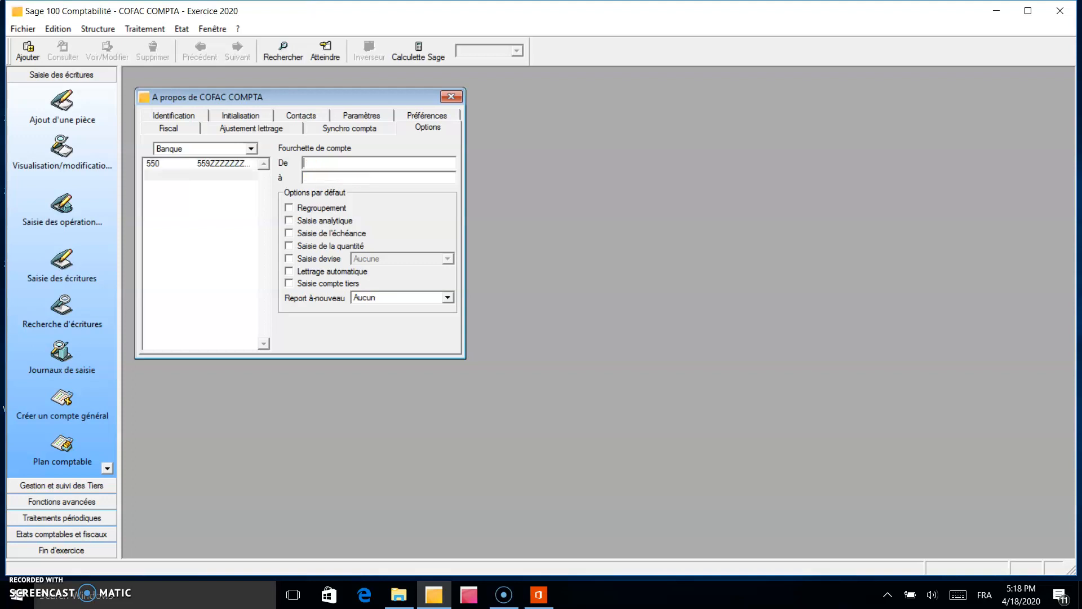
click(225, 149)
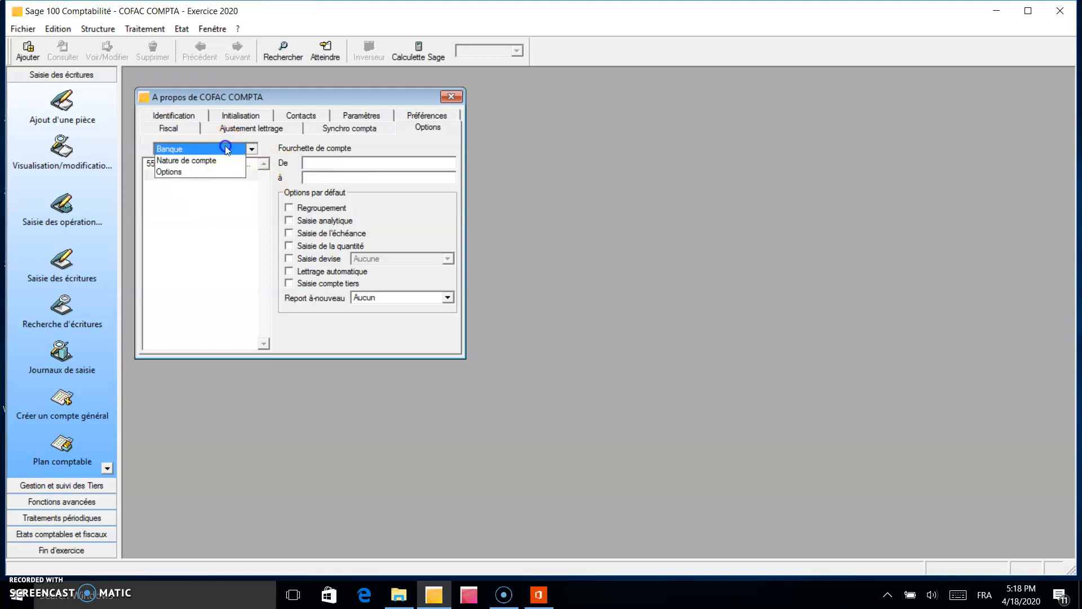
click(219, 163)
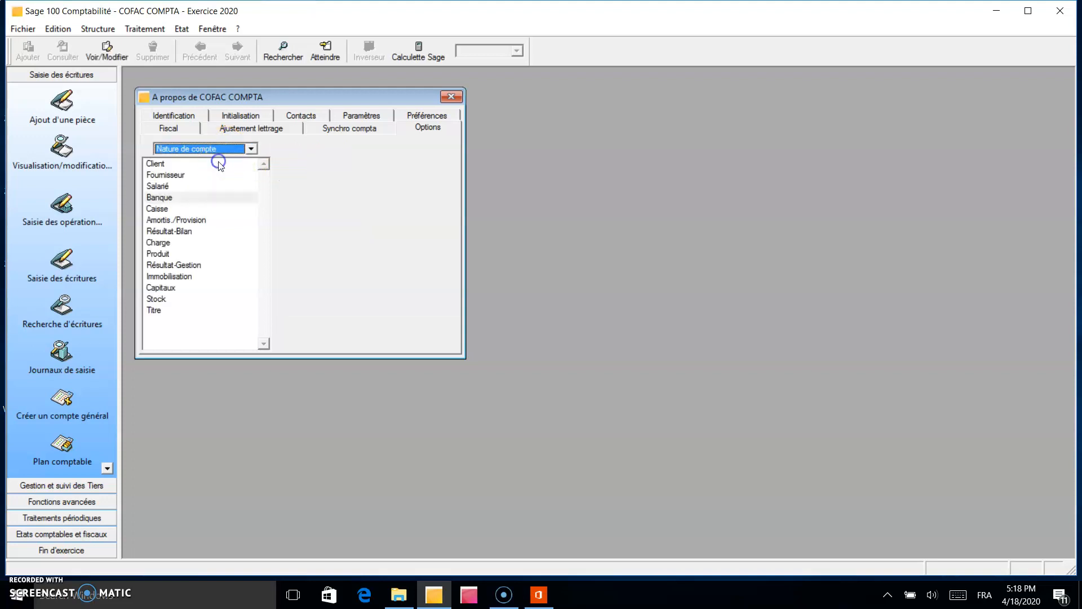
Delete the existing account range starting at 53 from the Caisse account nature.
click(172, 211)
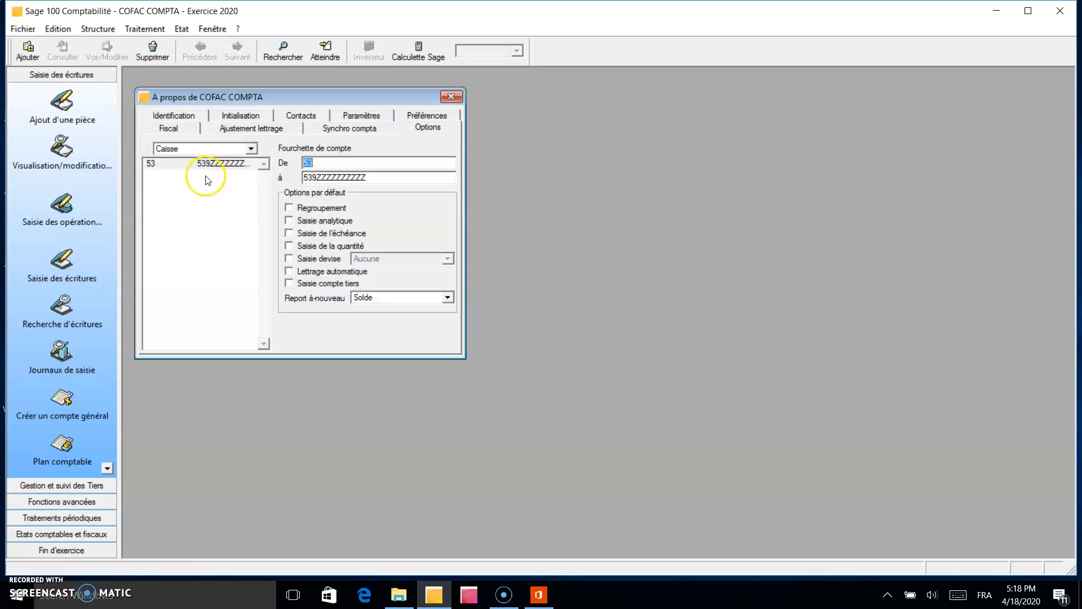
click(207, 164)
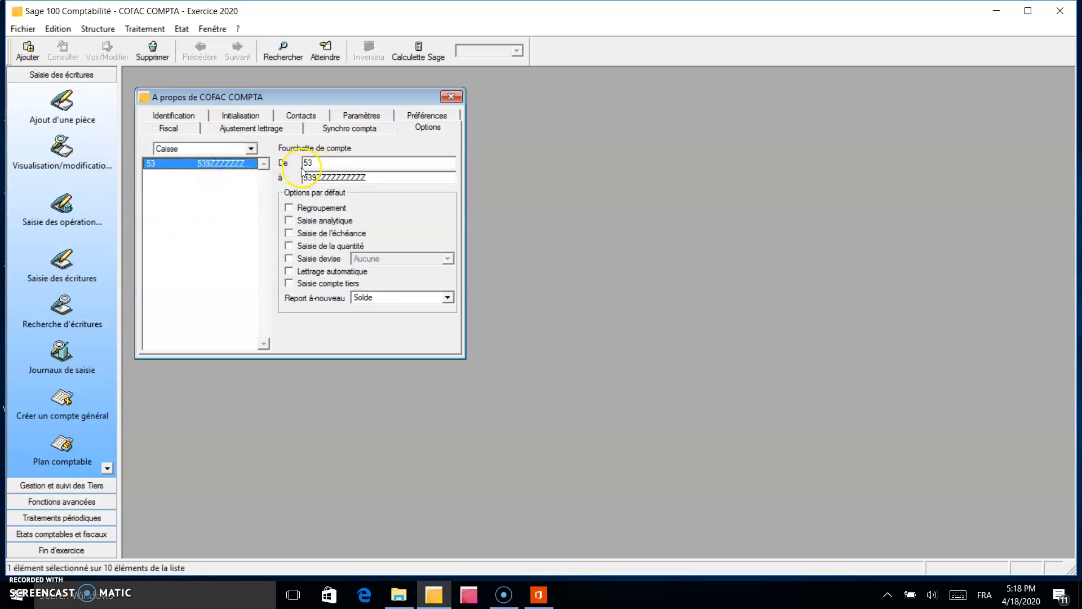
right_click(204, 164)
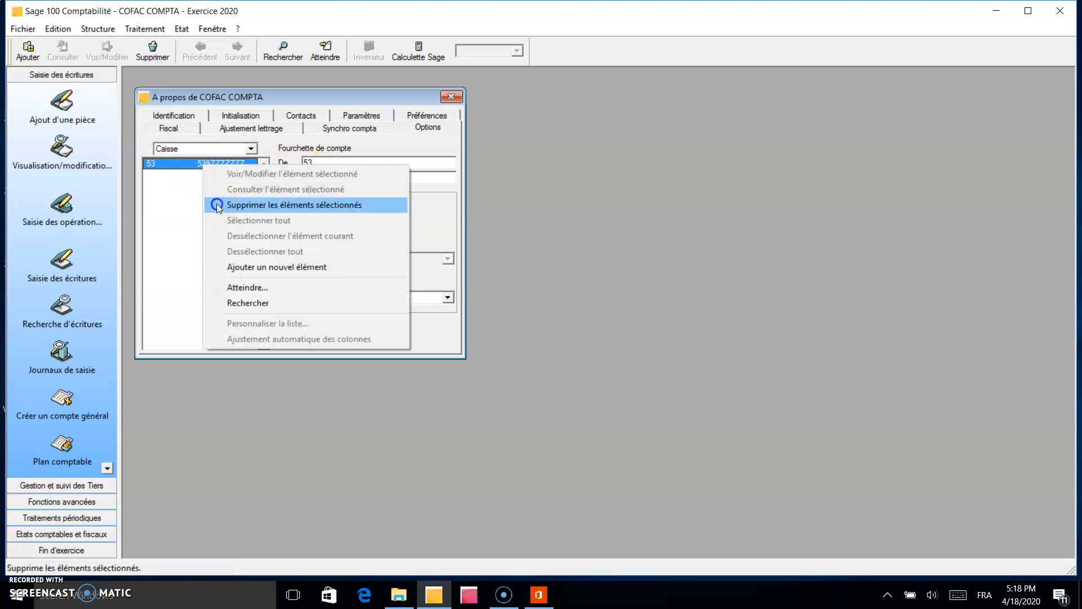
click(217, 205)
Add a Caisse account range from 560 to 569ZZZZZZZZZZ and return to the Nature de compte list.
click(313, 161)
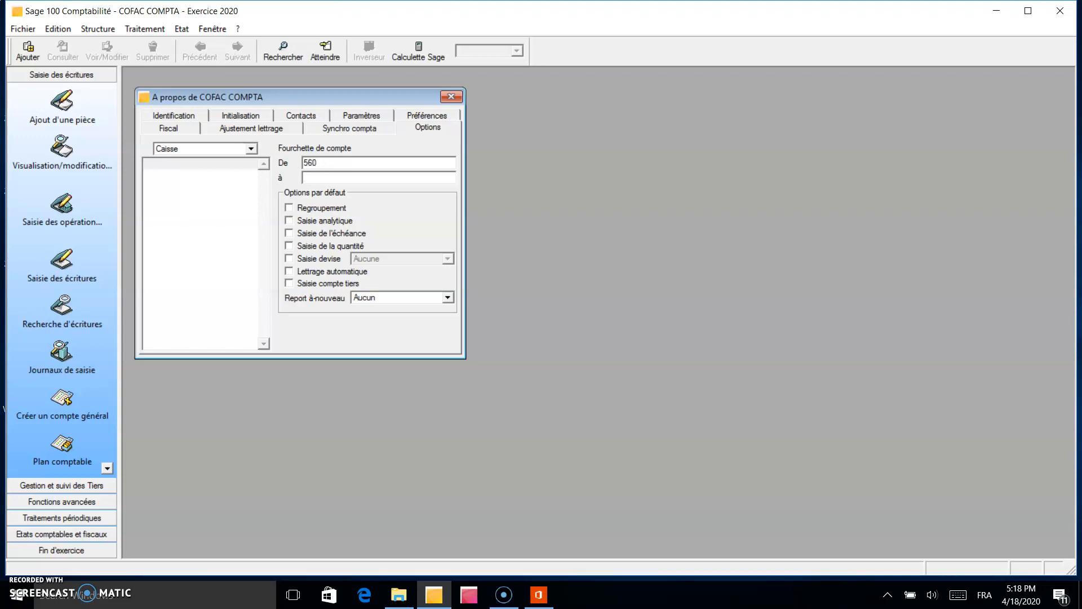
text(569ZZZZZZZZZZ)
key(Return)
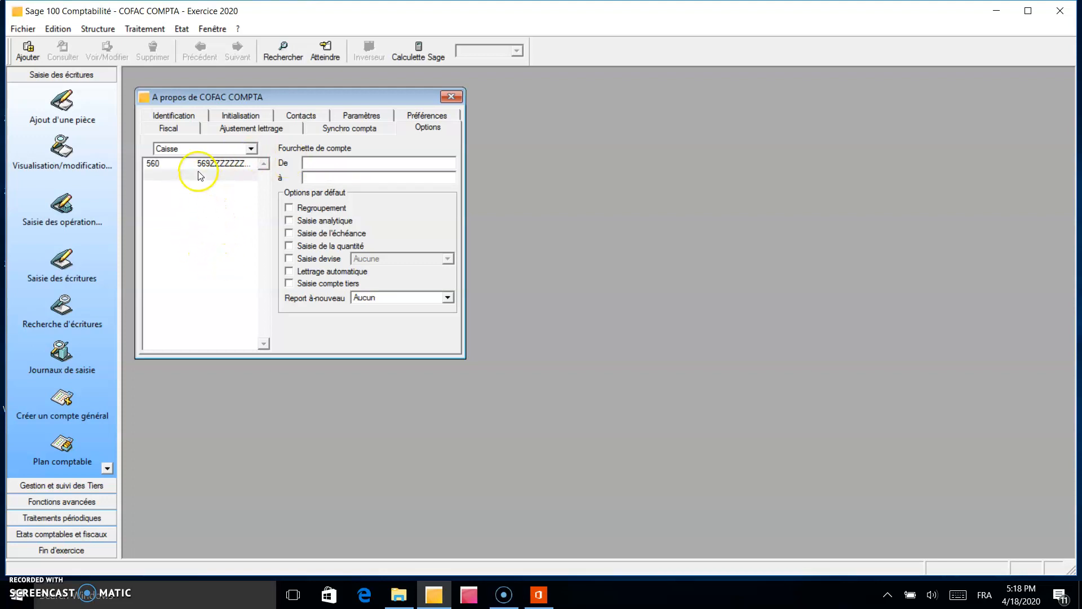
click(183, 149)
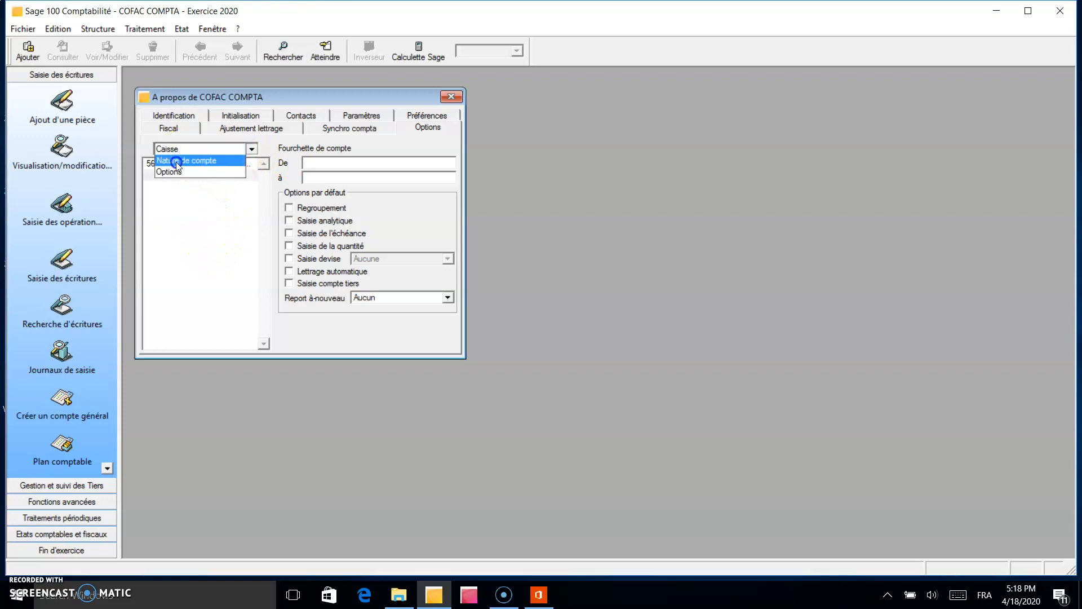
click(177, 161)
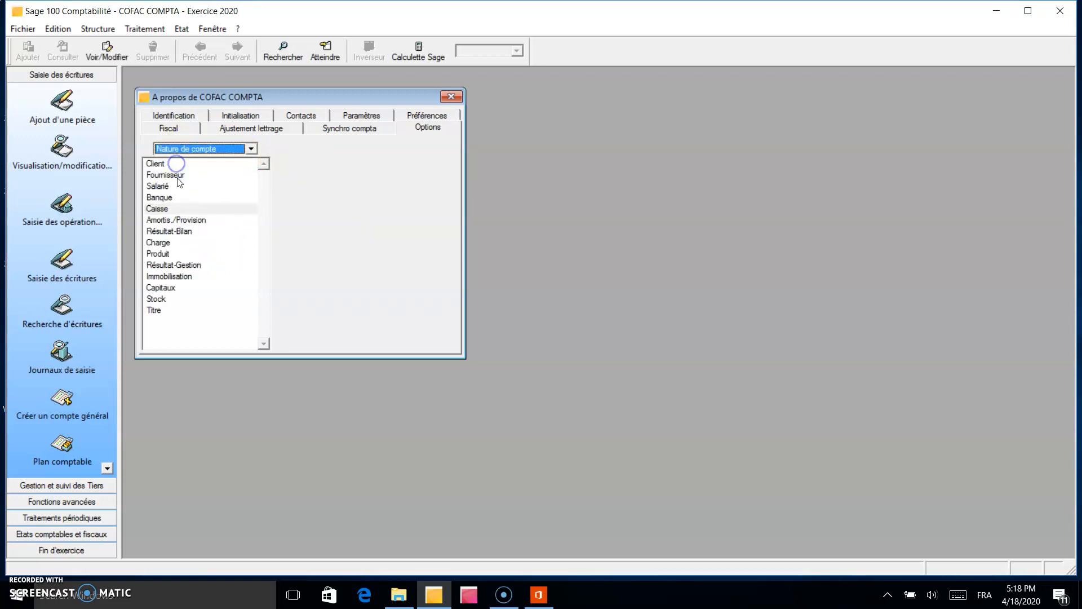
Disable Saisie analytique for the Charge account range, save it, and return to the Nature de compte list.
click(160, 244)
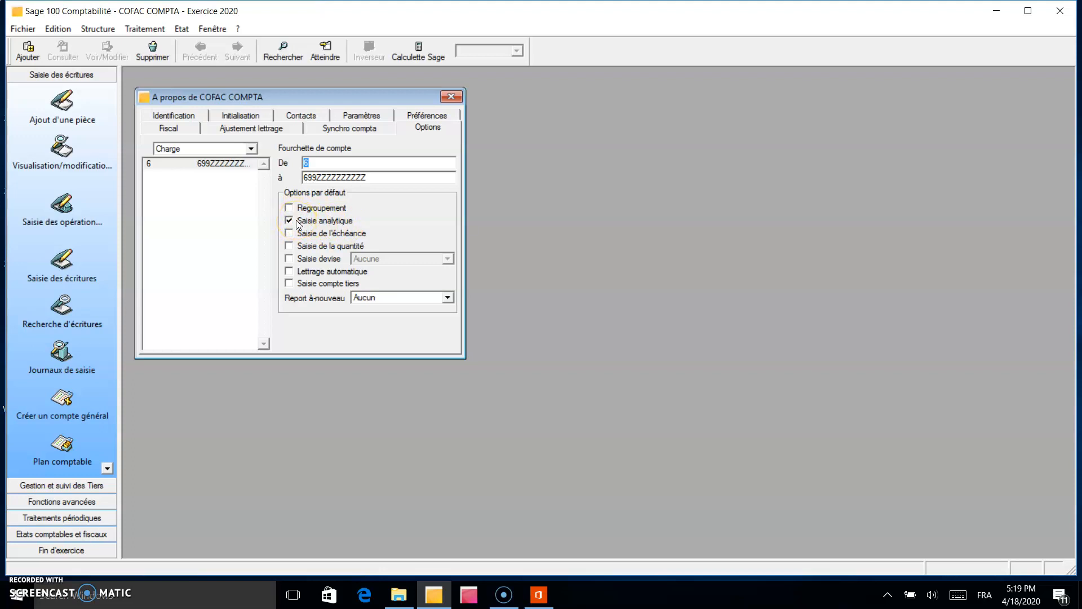
click(289, 222)
click(290, 221)
key(Return)
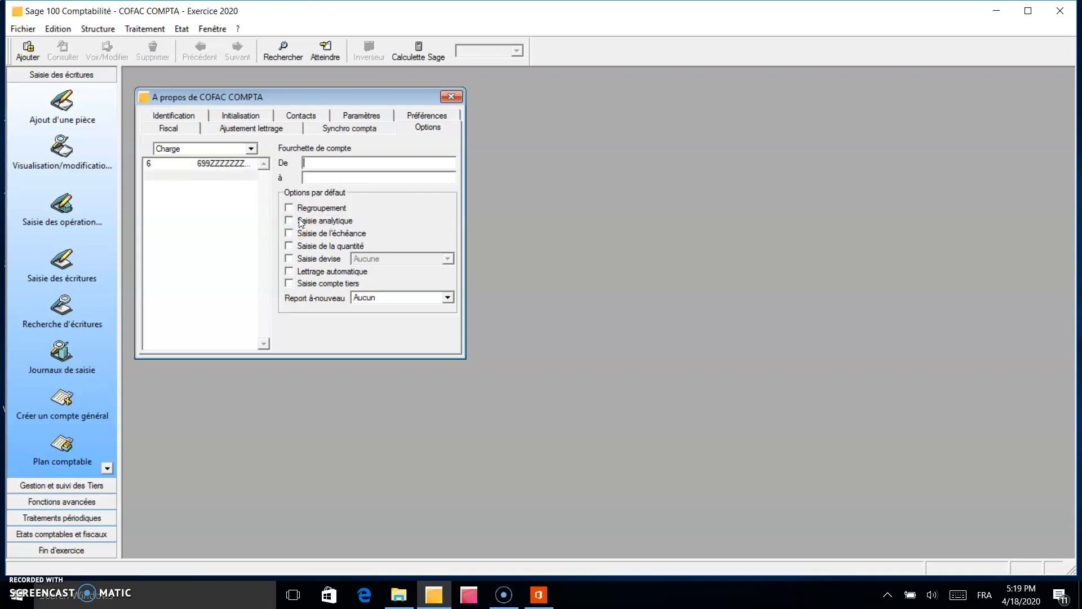
click(169, 149)
click(171, 160)
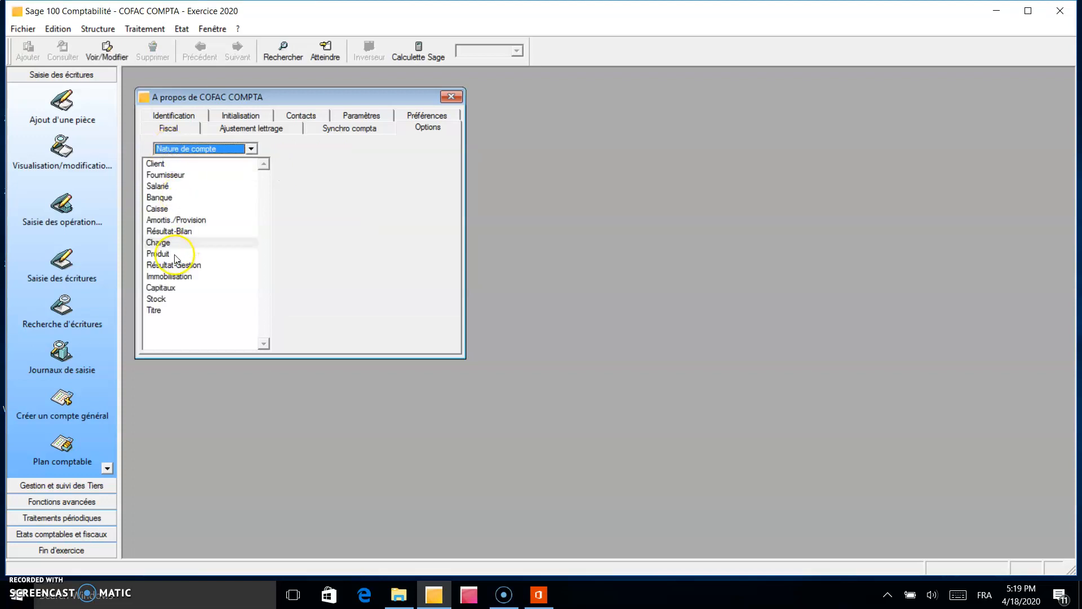
Disable Saisie analytique for the Produit account range and save it.
click(159, 253)
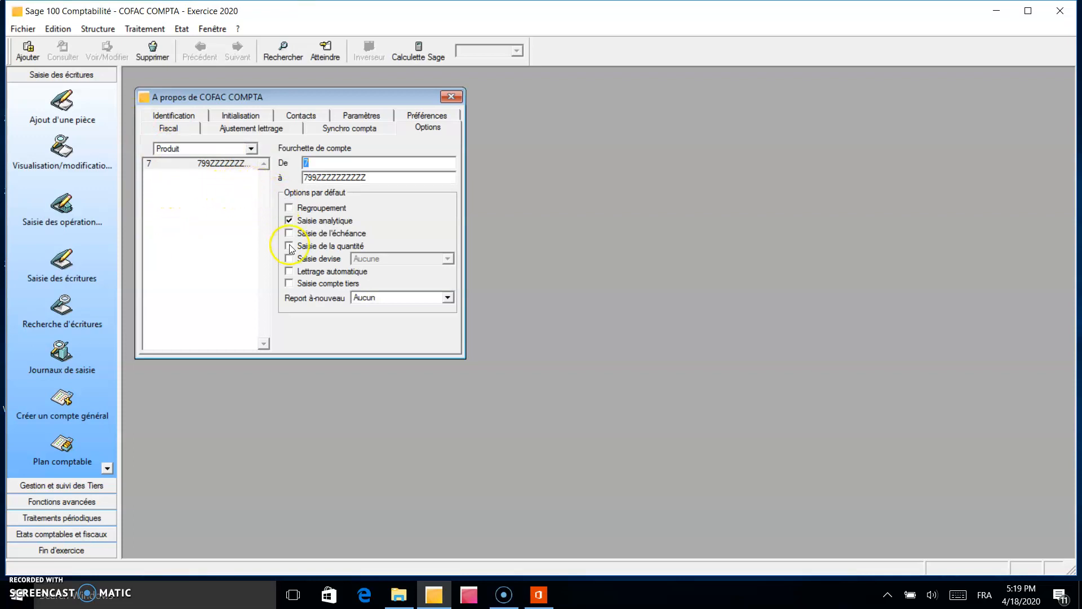
click(289, 220)
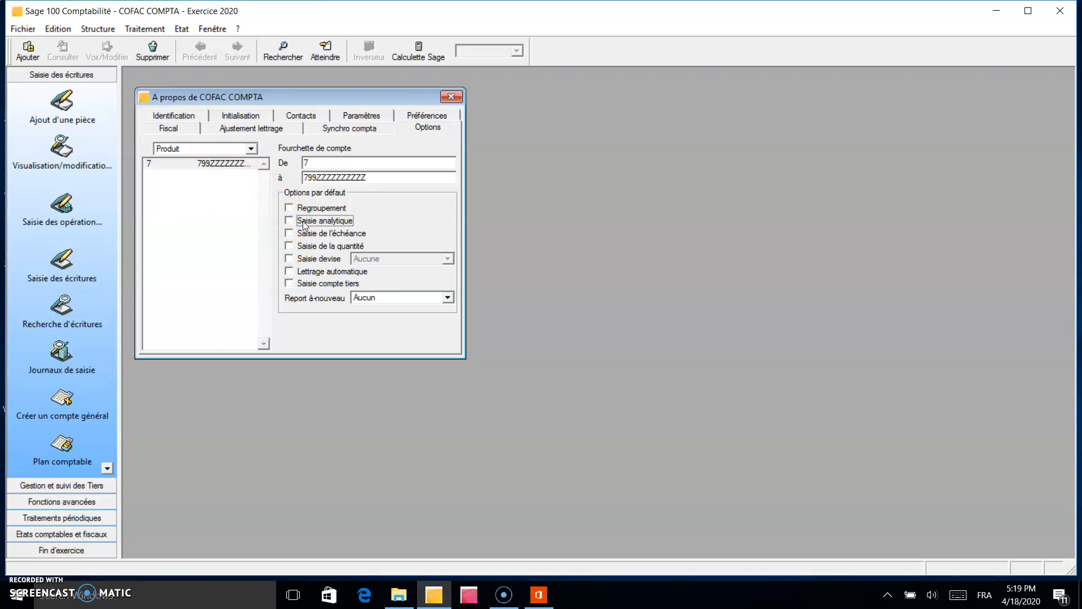
key(Return)
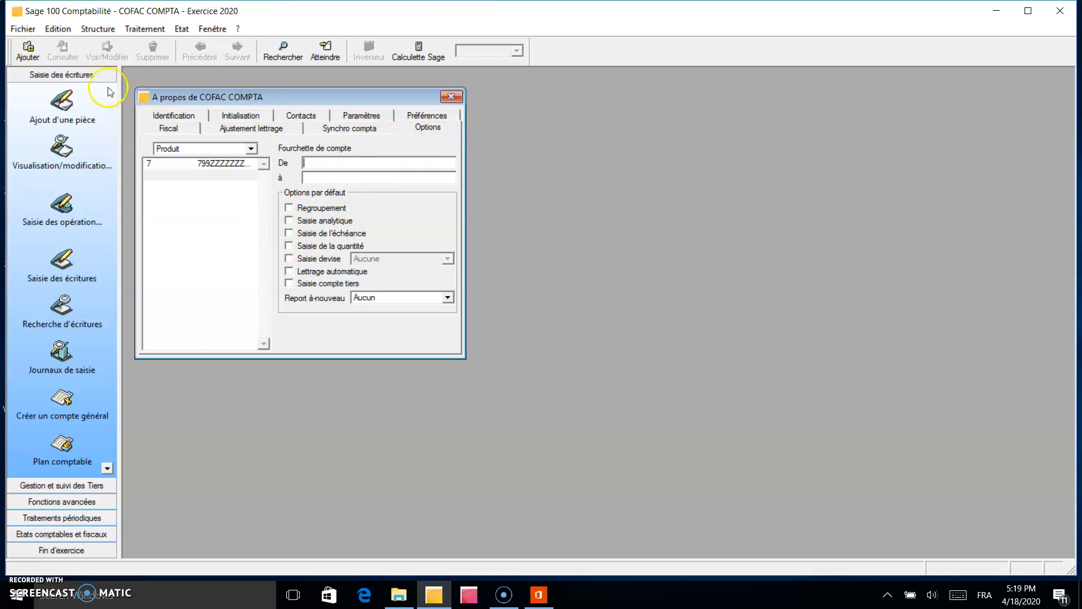
Review the company's Identification and Initialisation settings and close the company settings window.
click(22, 29)
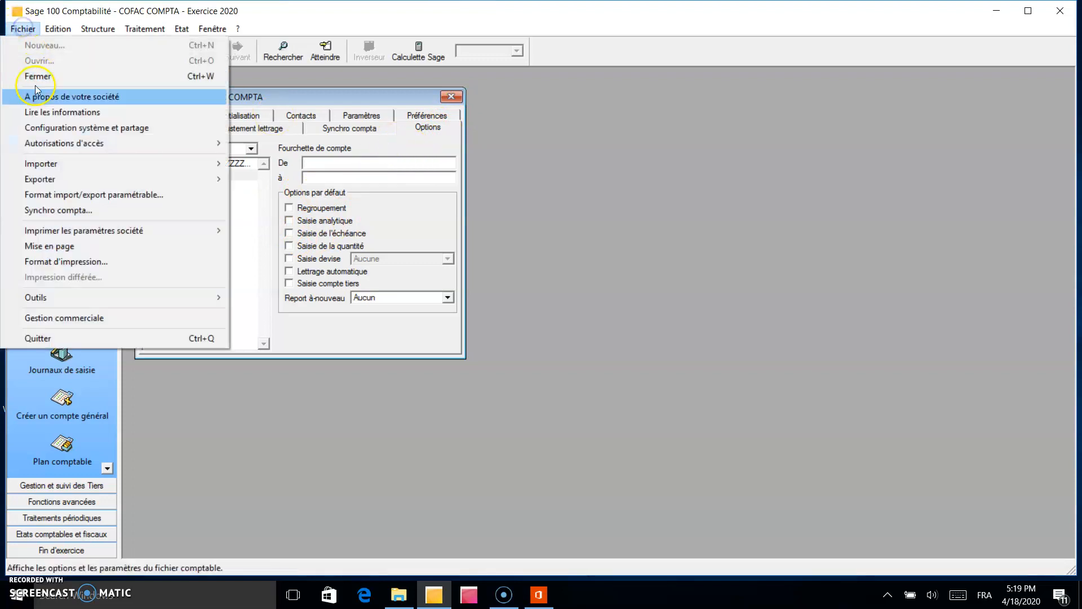
click(387, 104)
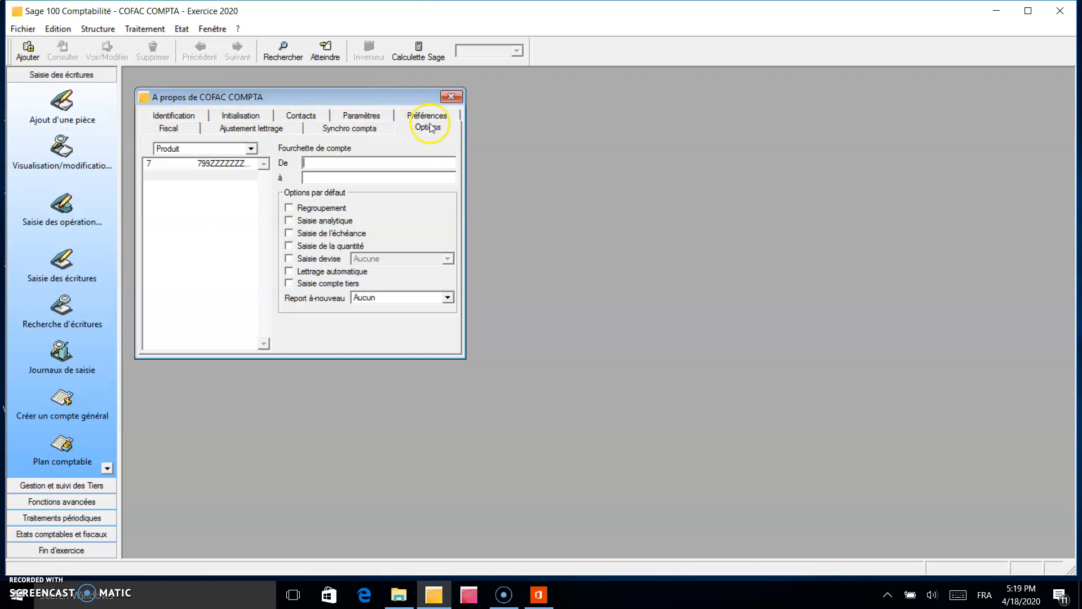
click(186, 118)
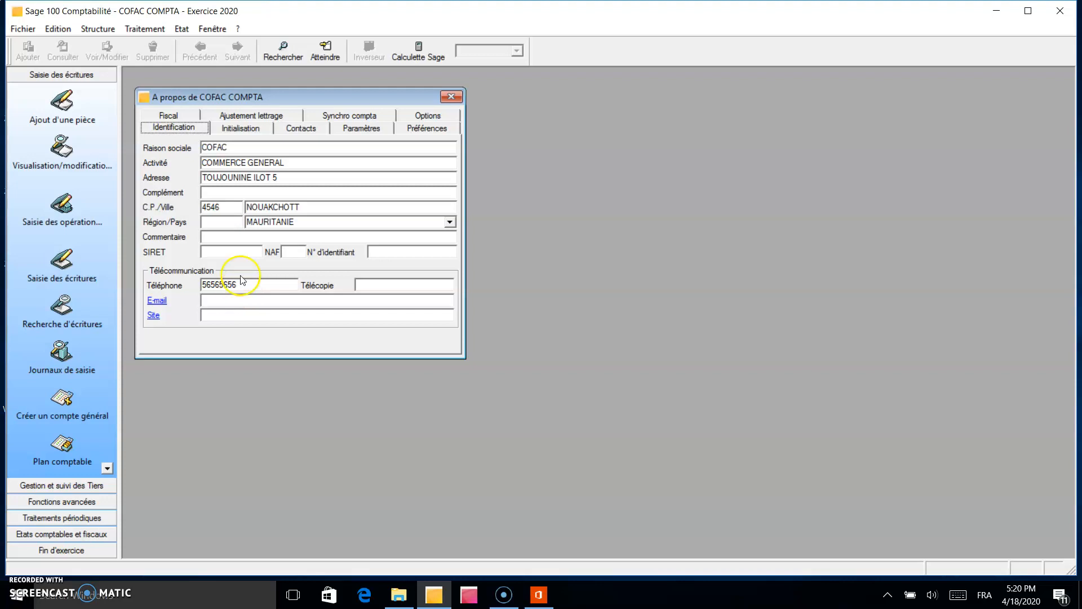
click(236, 128)
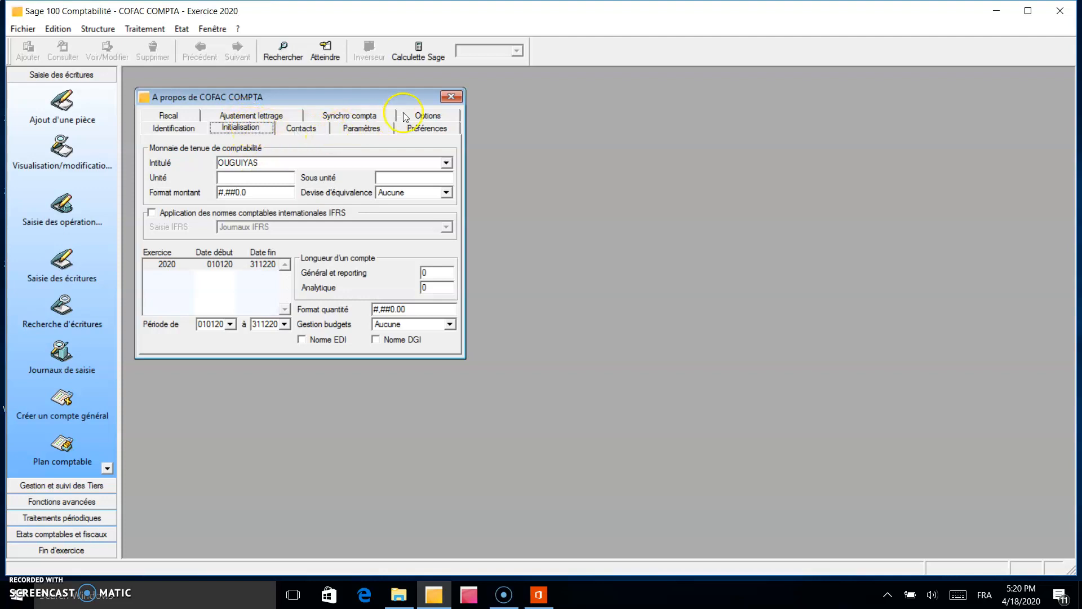
click(449, 96)
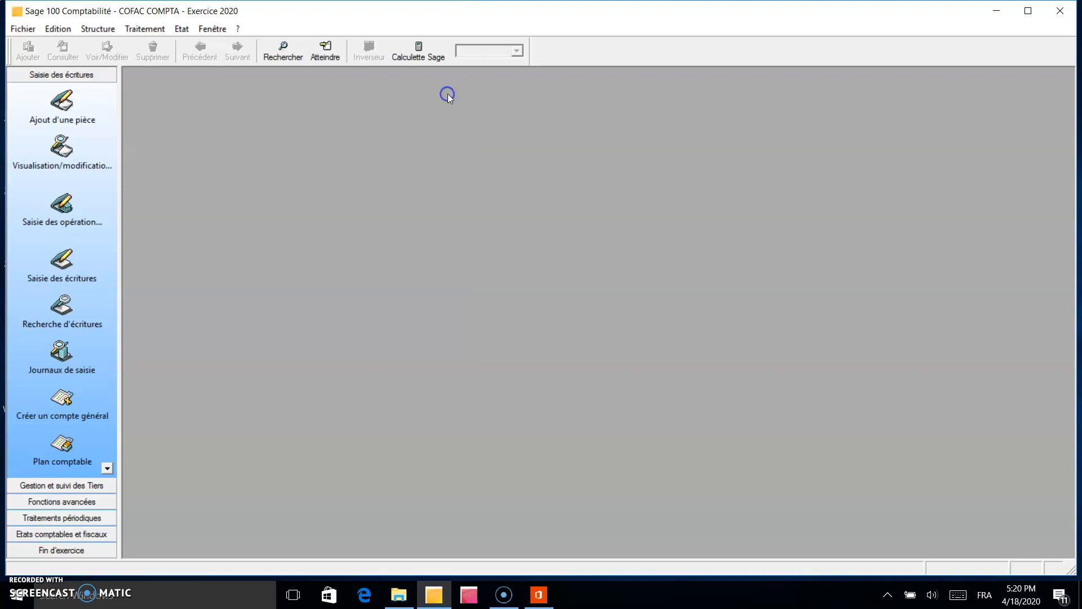